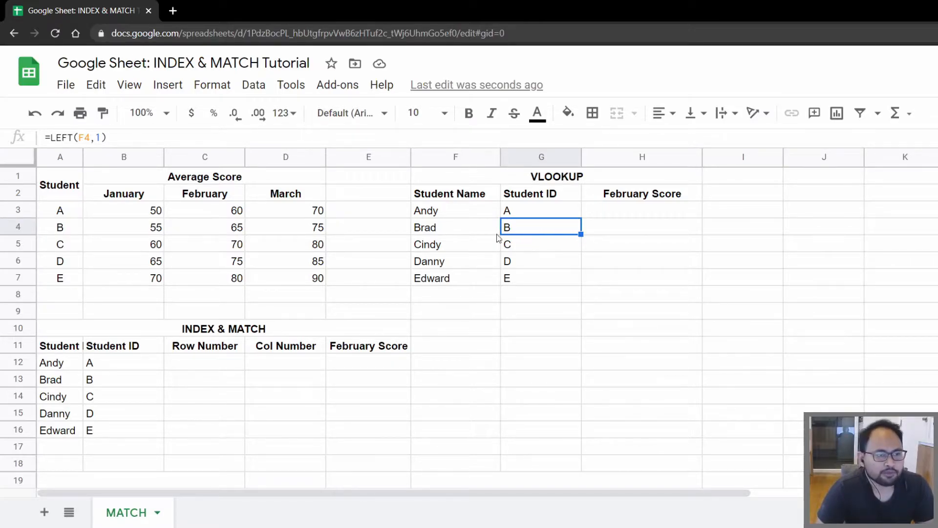
# Begin a VLOOKUP formula in H3, the first February Score cell, with G3 as the search key
pyautogui.click(122, 217)
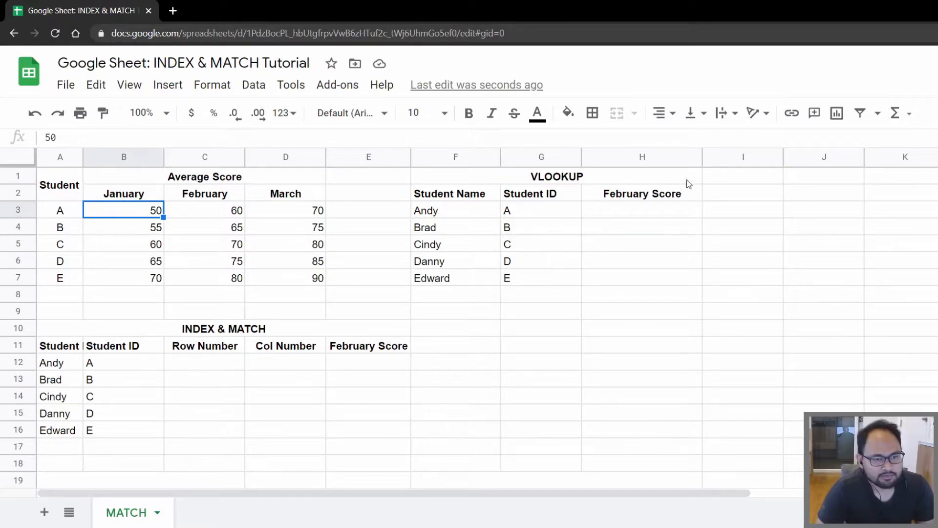
pyautogui.click(661, 215)
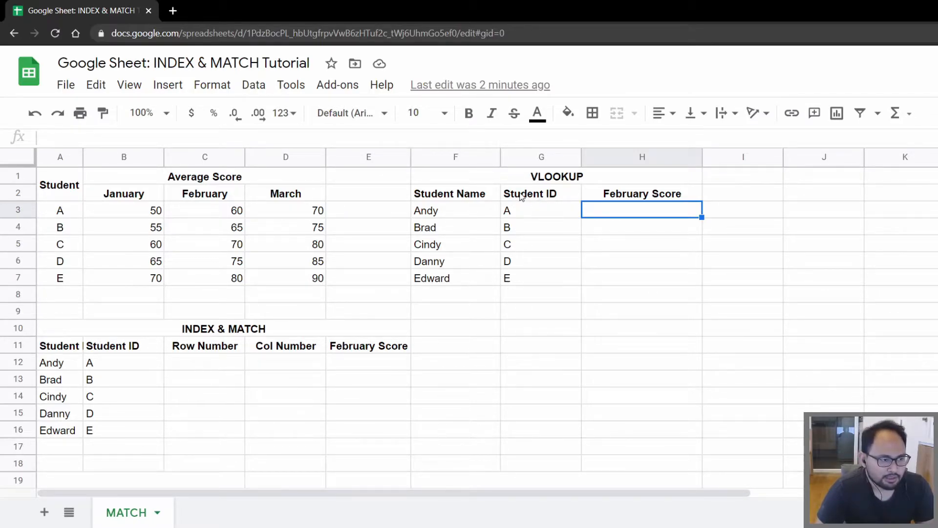
pyautogui.write('=vl')
pyautogui.press('Tab')
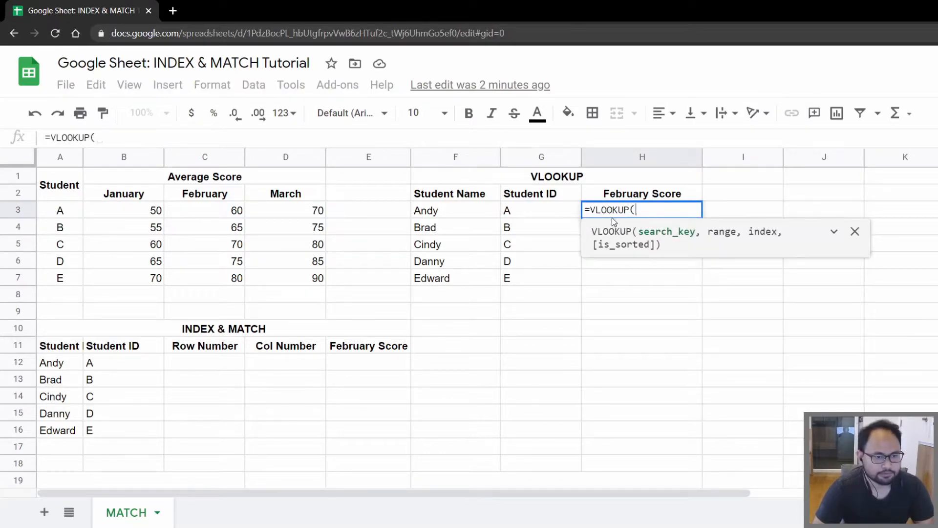
pyautogui.press('Left')
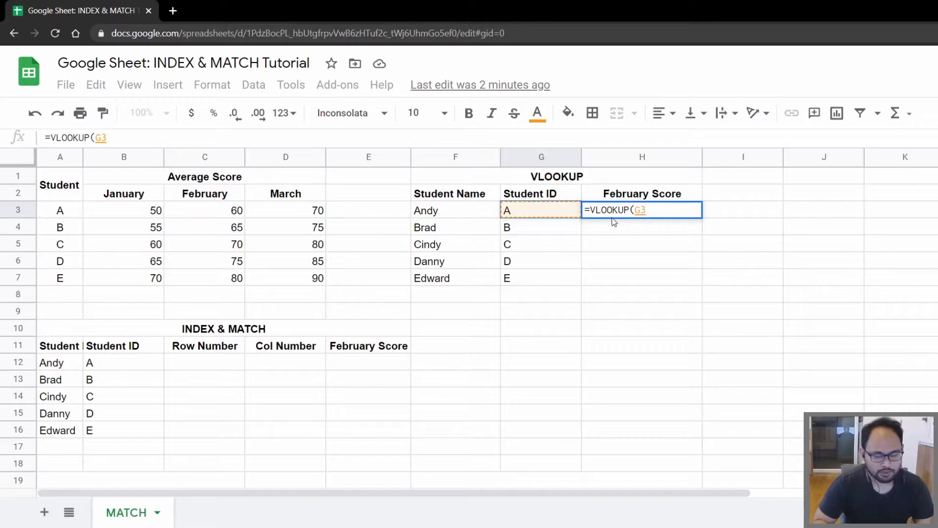
pyautogui.write(',')
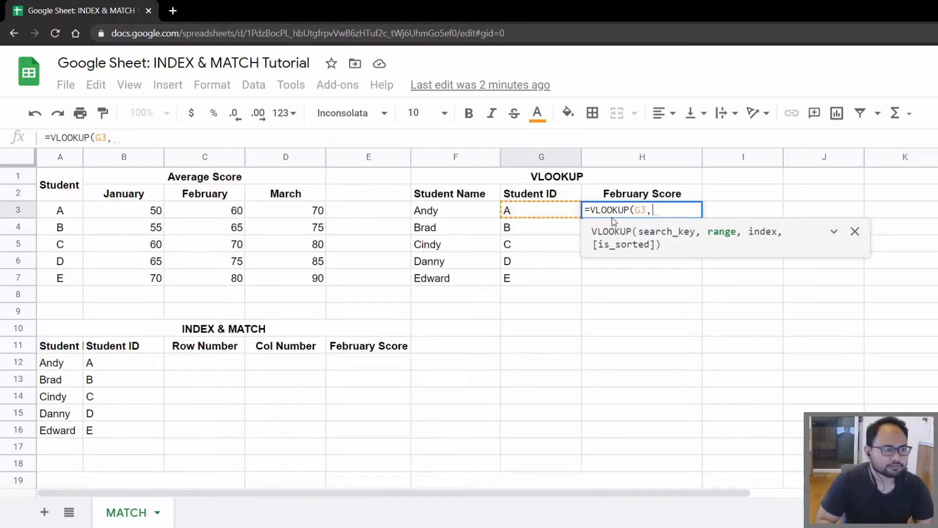
# Set the VLOOKUP's range to the student score table as the absolute reference $A$3:$D$7
pyautogui.press('Left')
pyautogui.press('Left')
pyautogui.press('Left')
pyautogui.press('Left')
pyautogui.press('Left')
pyautogui.press('Left')
pyautogui.press('Left')
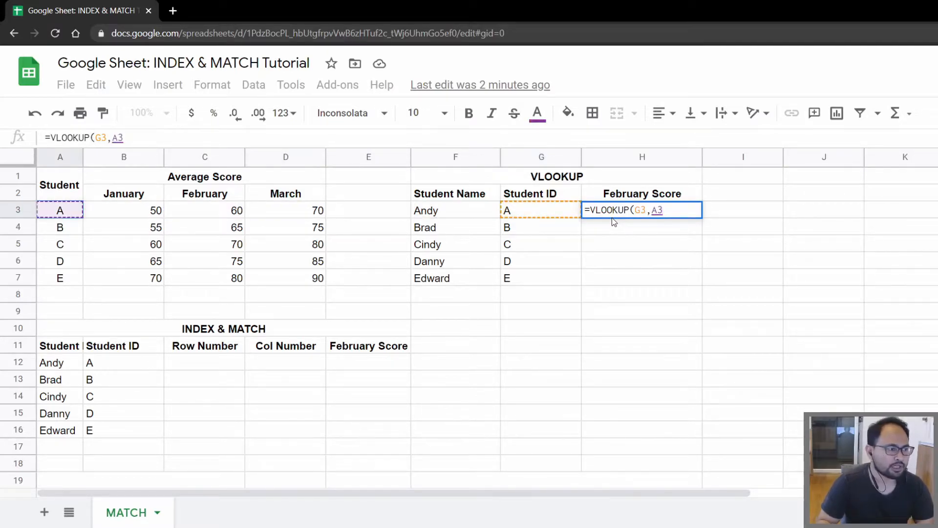
pyautogui.hotkey('shift', 'Right')
pyautogui.hotkey('shift', 'Right')
pyautogui.hotkey('shift', 'Right')
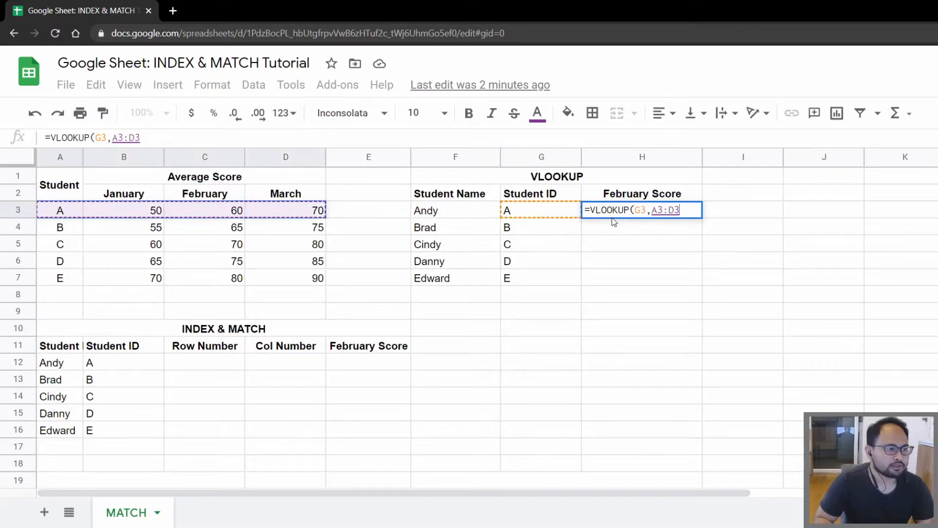
pyautogui.hotkey('shift', 'Down')
pyautogui.hotkey('shift', 'Down')
pyautogui.hotkey('shift', 'Down')
pyautogui.hotkey('shift', 'Down')
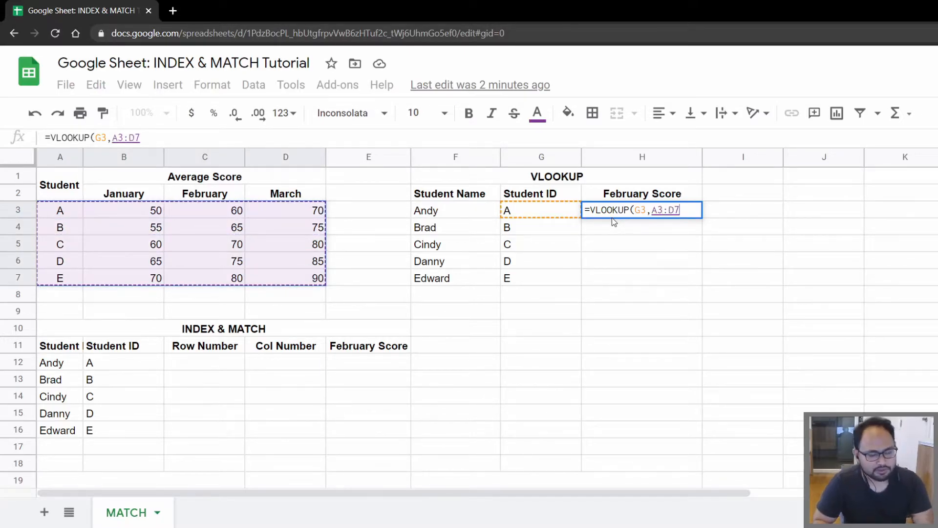
pyautogui.press('F4')
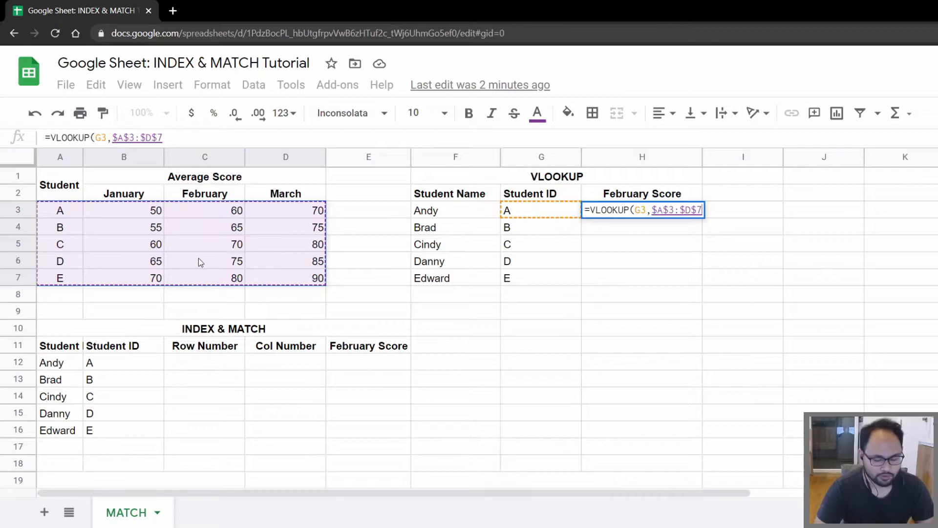
# Complete the VLOOKUP in H3 with column index 3 and is_sorted set to false
pyautogui.write(',3,false')
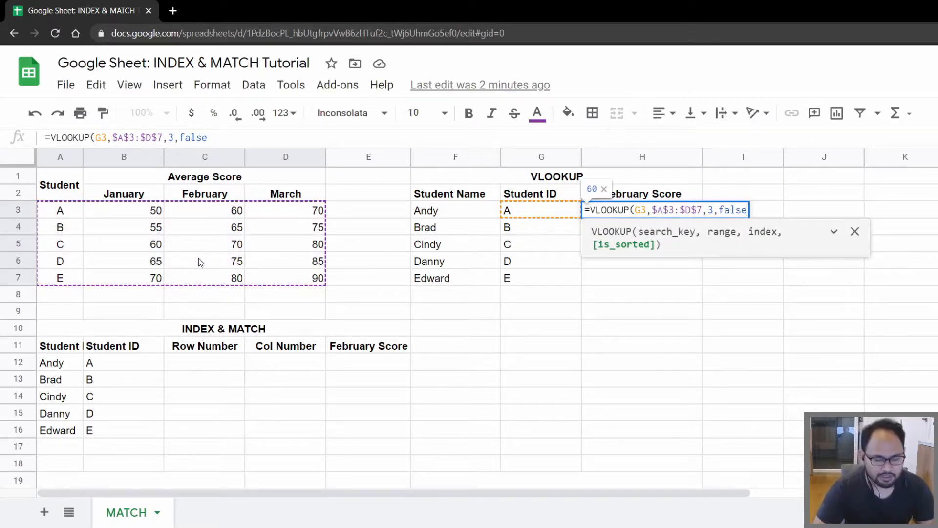
pyautogui.write(')')
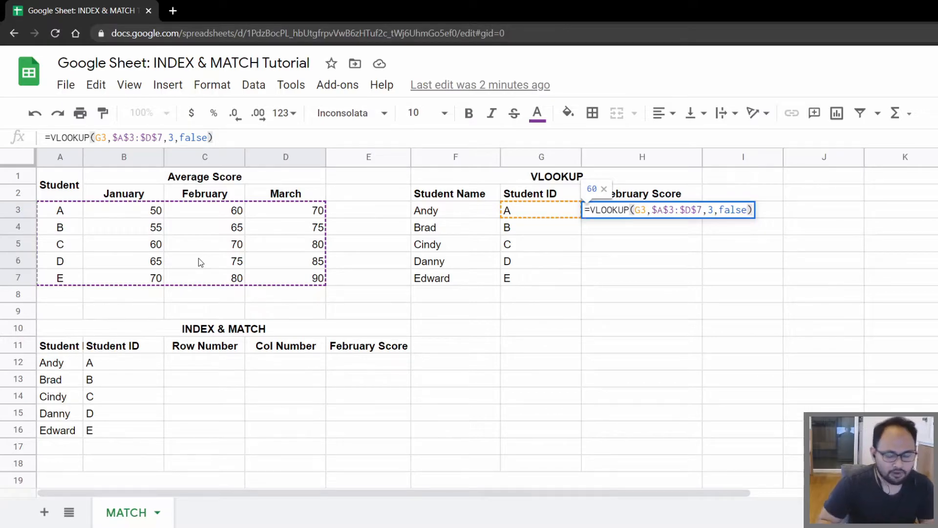
pyautogui.press('Return')
# Copy the VLOOKUP formula from H3 into H4:H7 for the remaining students
pyautogui.press('Up')
pyautogui.hotkey('ctrl', 'c')
pyautogui.press('Down')
pyautogui.hotkey('shift', 'Down')
pyautogui.hotkey('shift', 'Down')
pyautogui.hotkey('shift', 'Down')
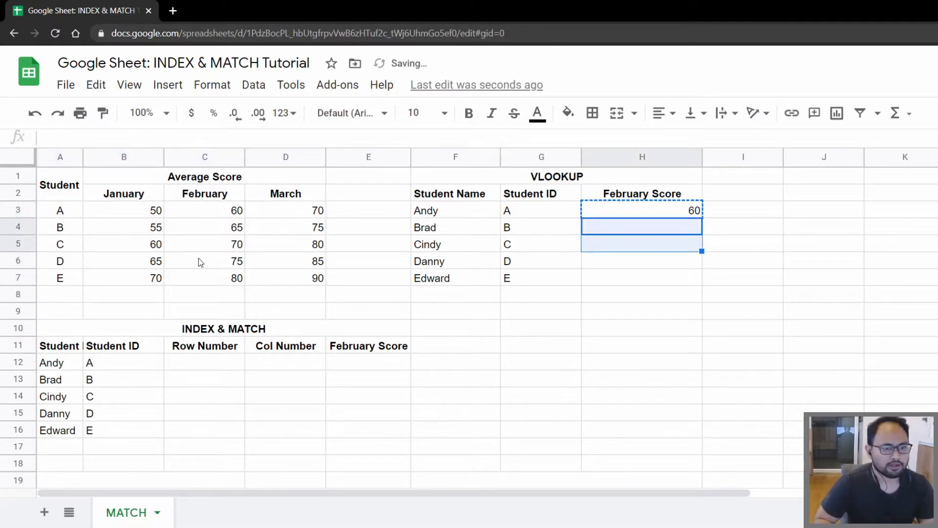
pyautogui.hotkey('ctrl', 'v')
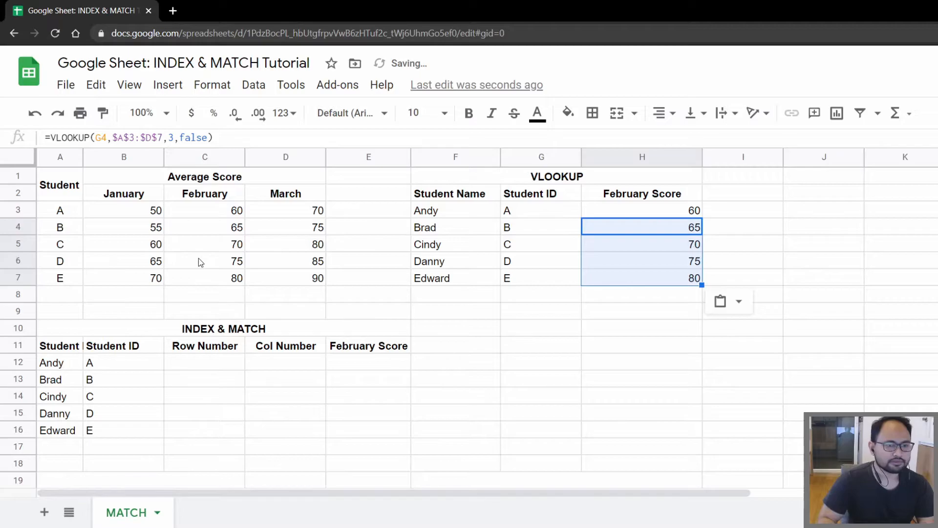
pyautogui.press('Up')
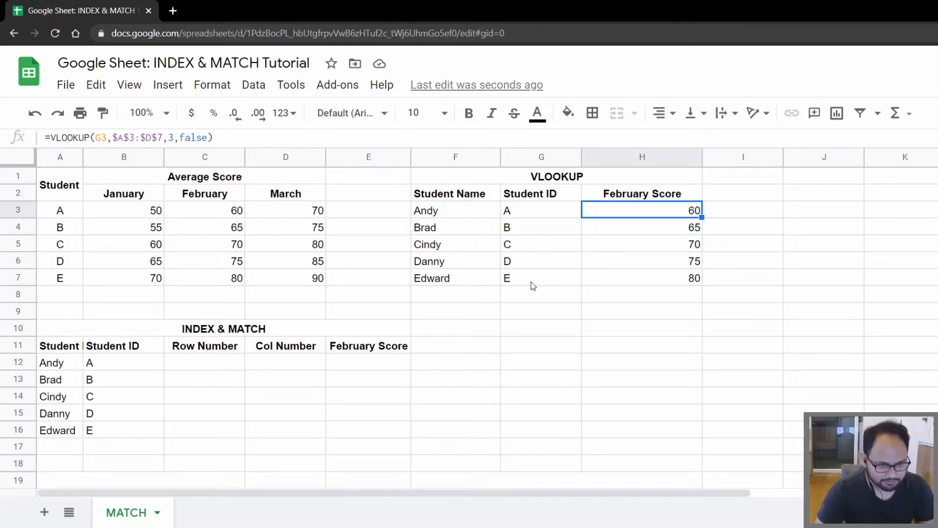
# Enter =MATCH(B12,$A$3:$A$7,0) in C12 to find the first student's row number
pyautogui.click(443, 350)
pyautogui.click(239, 352)
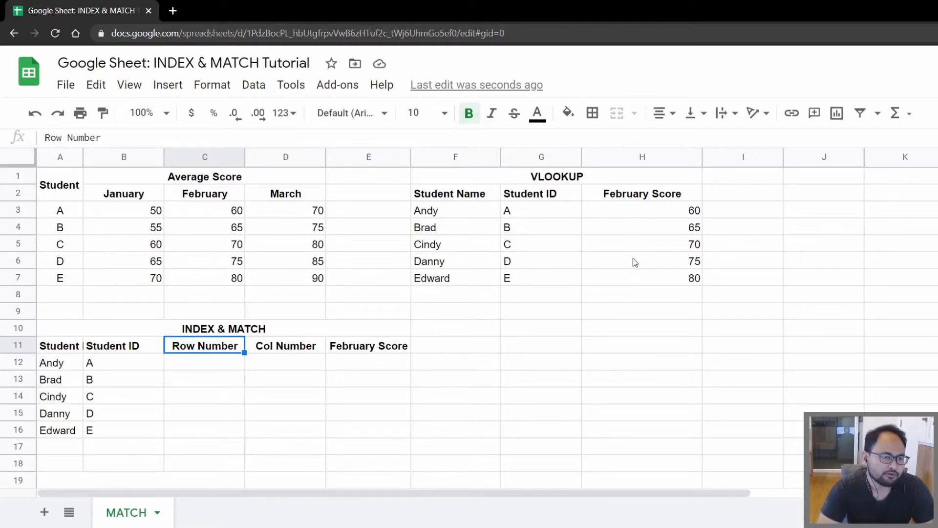
pyautogui.click(231, 365)
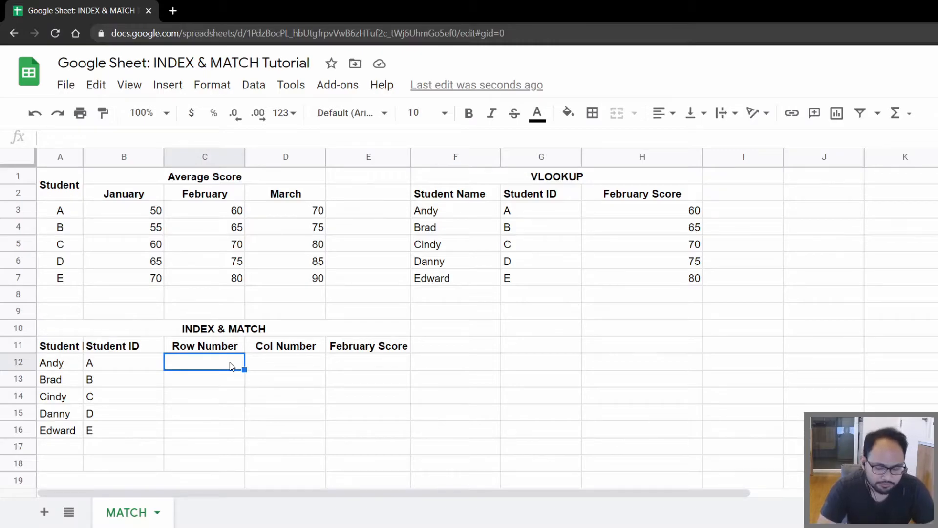
pyautogui.write('=match(')
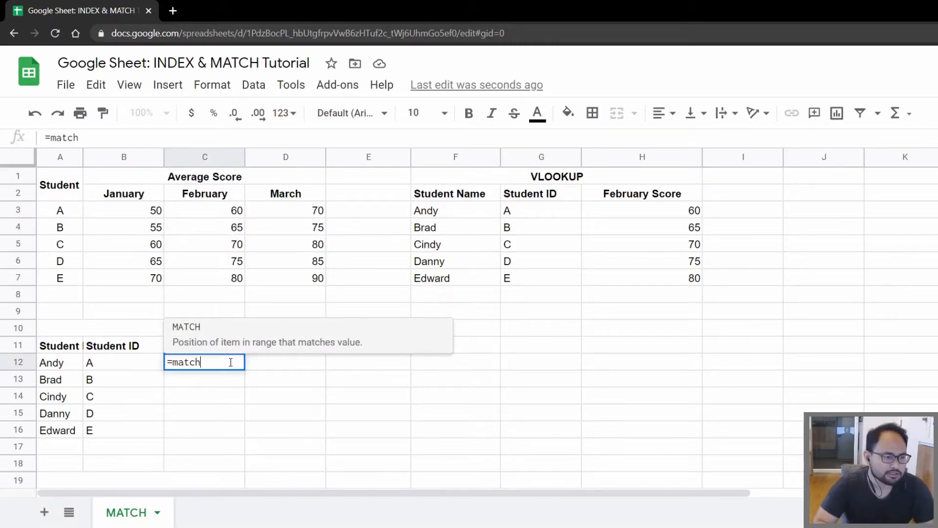
pyautogui.click(124, 363)
pyautogui.write(',')
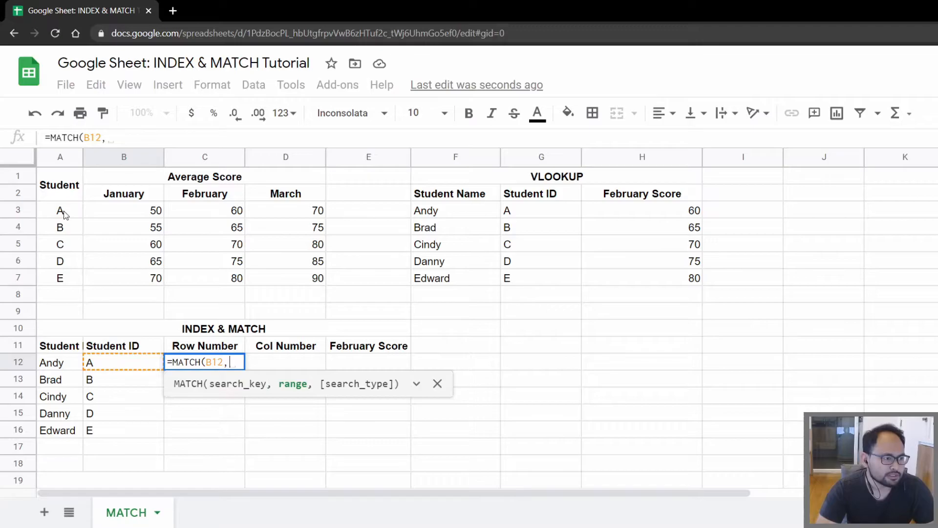
pyautogui.moveTo(67, 213); pyautogui.dragTo(69, 278)
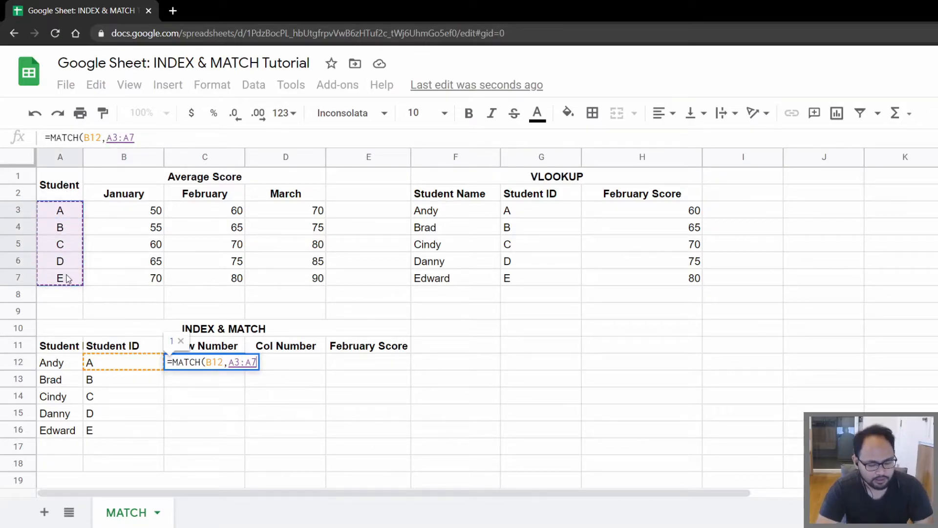
pyautogui.press('F4')
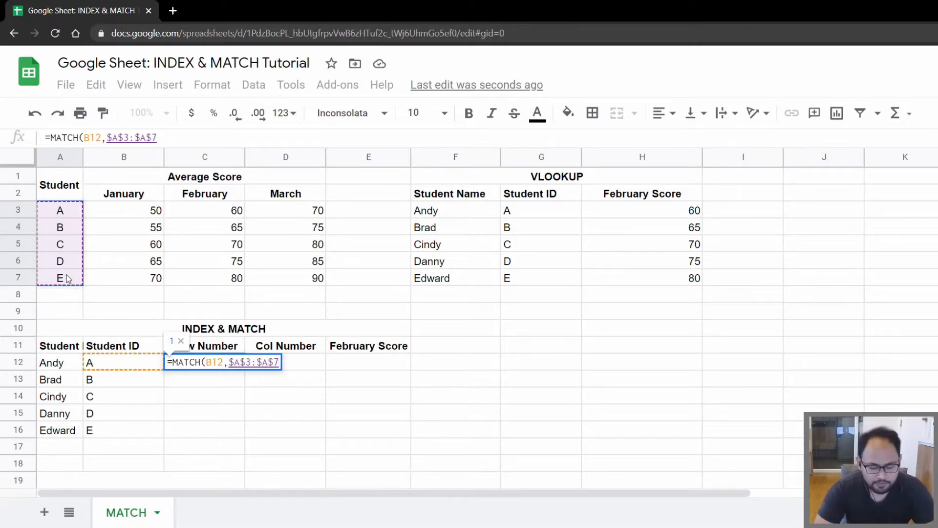
pyautogui.write(',')
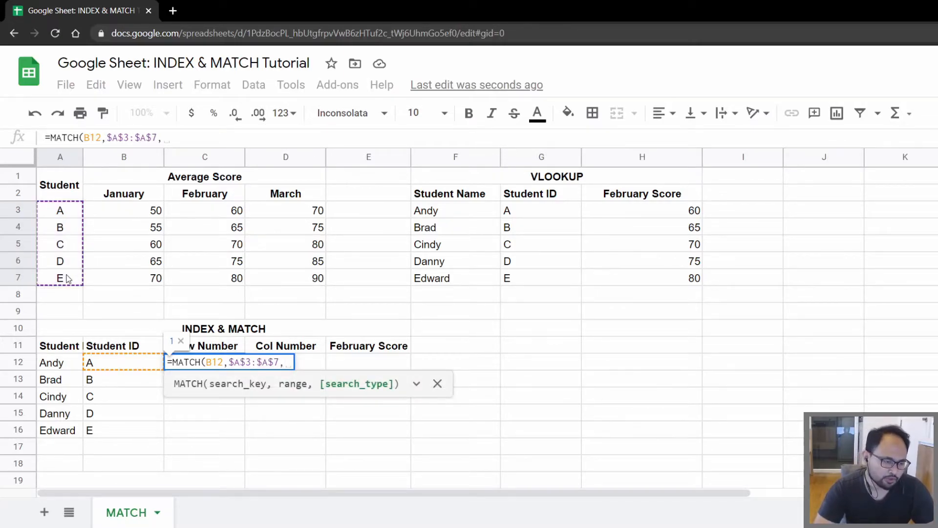
pyautogui.write('0')
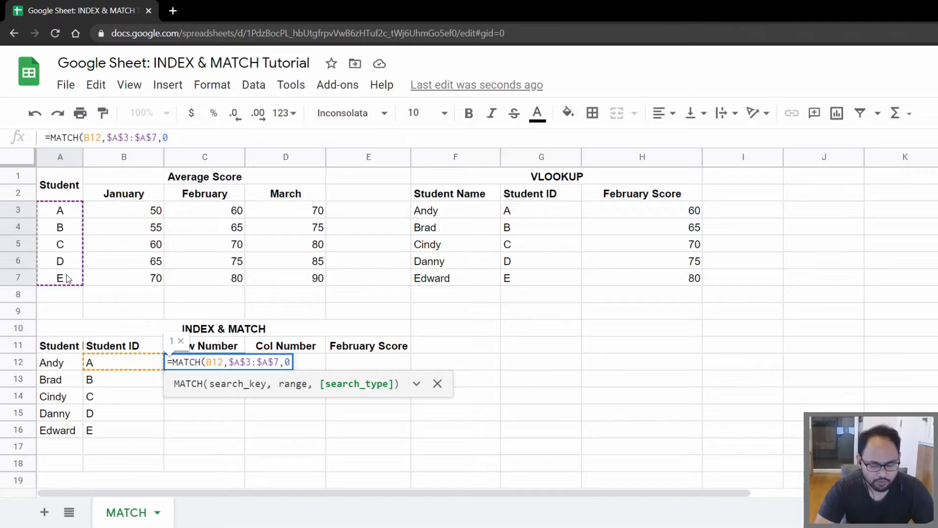
pyautogui.write(')')
pyautogui.press('Return')
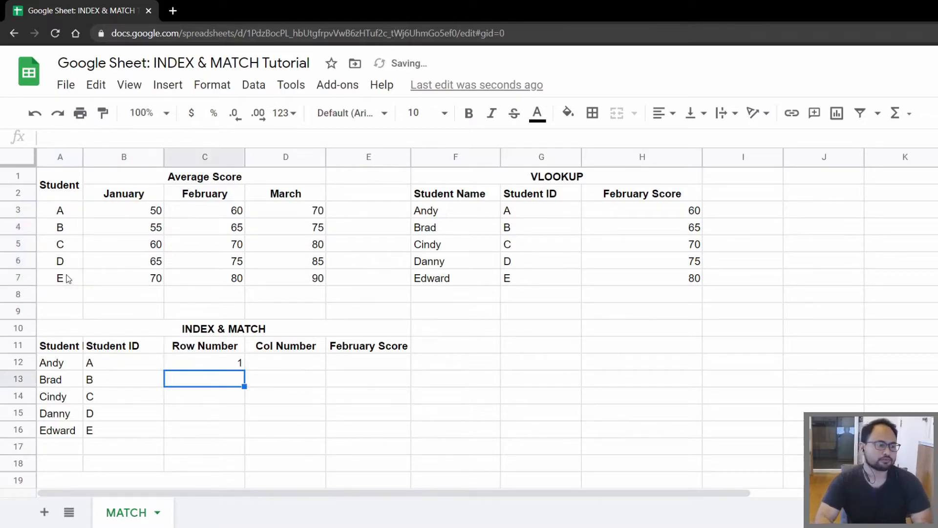
# Copy the row number MATCH formula from C12 into C13:C16
pyautogui.press('Up')
pyautogui.hotkey('ctrl', 'c')
pyautogui.press('Down')
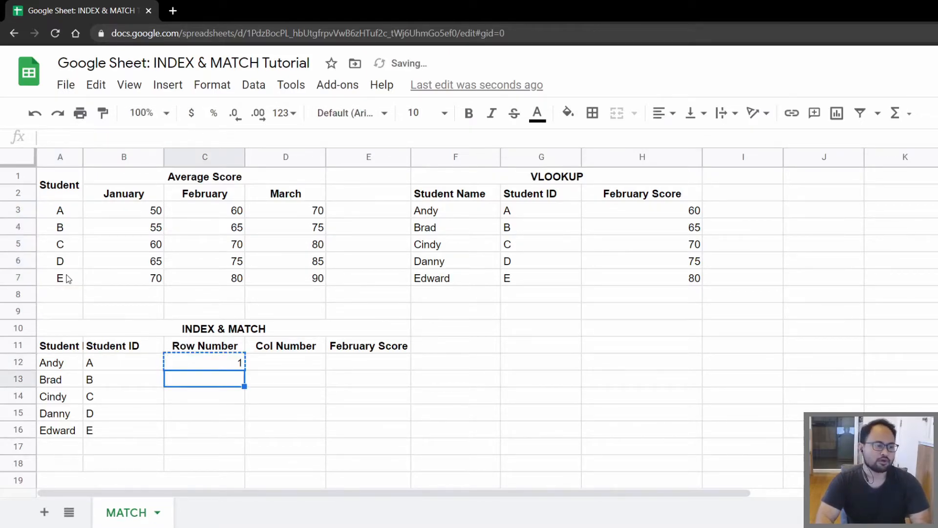
pyautogui.hotkey('shift', 'Down')
pyautogui.hotkey('shift', 'Down')
pyautogui.hotkey('shift', 'Down')
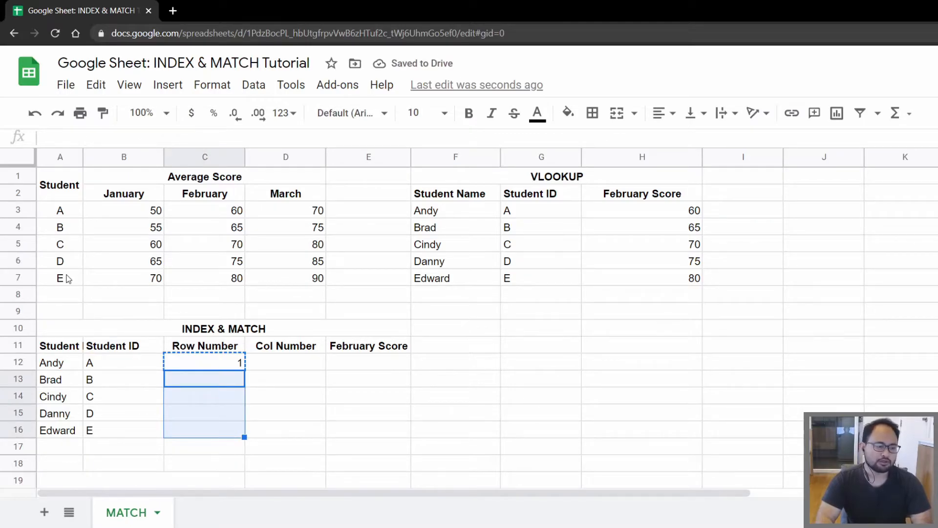
pyautogui.hotkey('ctrl', 'v')
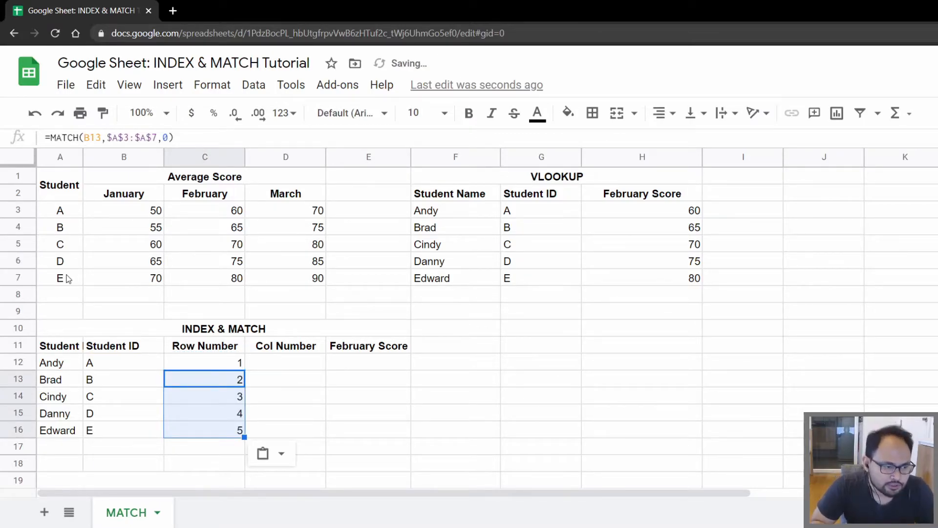
pyautogui.press('Up')
pyautogui.press('Up')
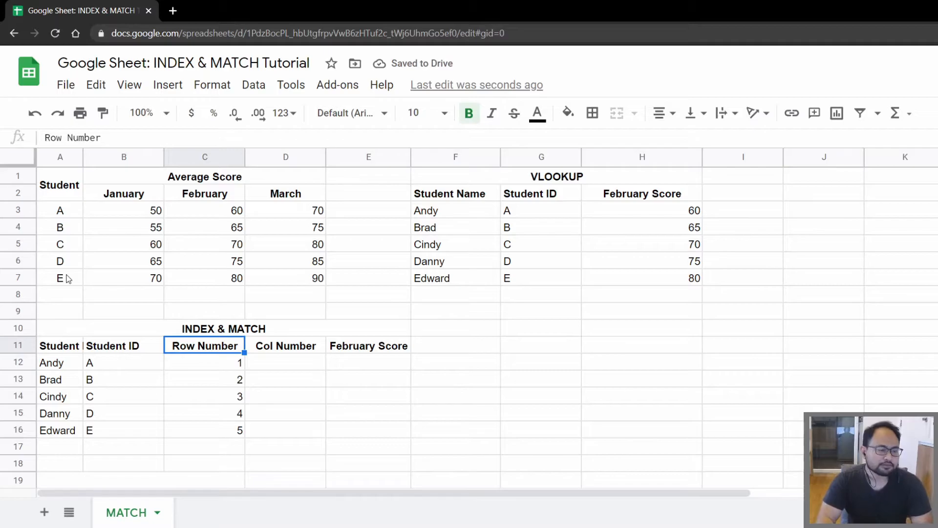
# Enter =MATCH("February",$B$2:$D$2,0) in D12 to find February's column number
pyautogui.press('Right')
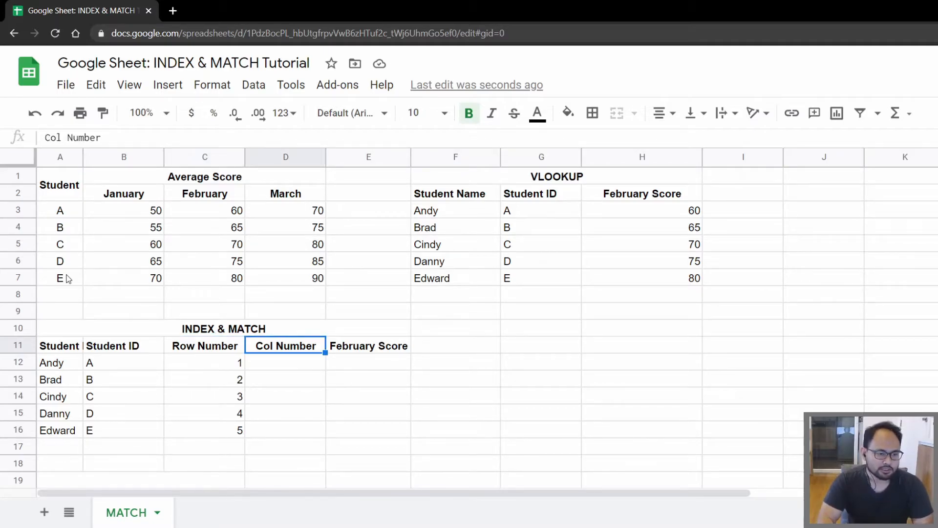
pyautogui.press('Right')
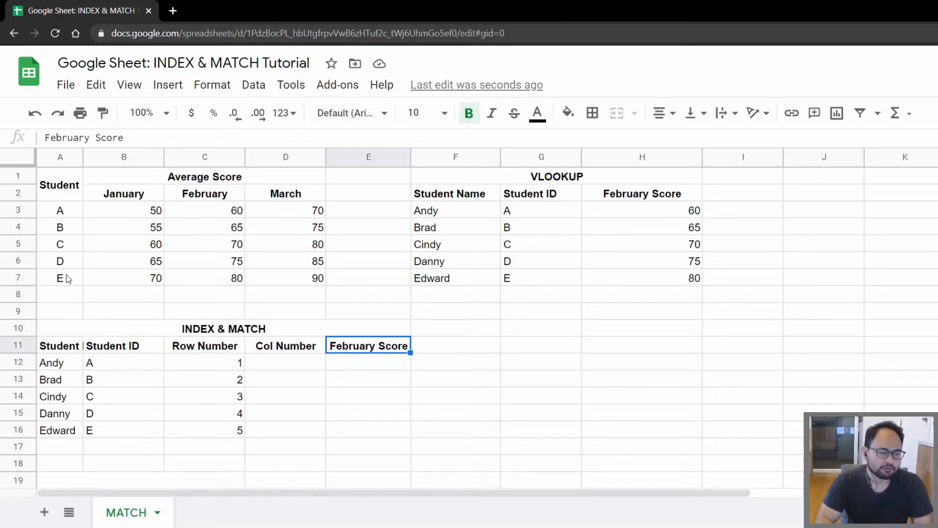
pyautogui.press('Left')
pyautogui.press('Down')
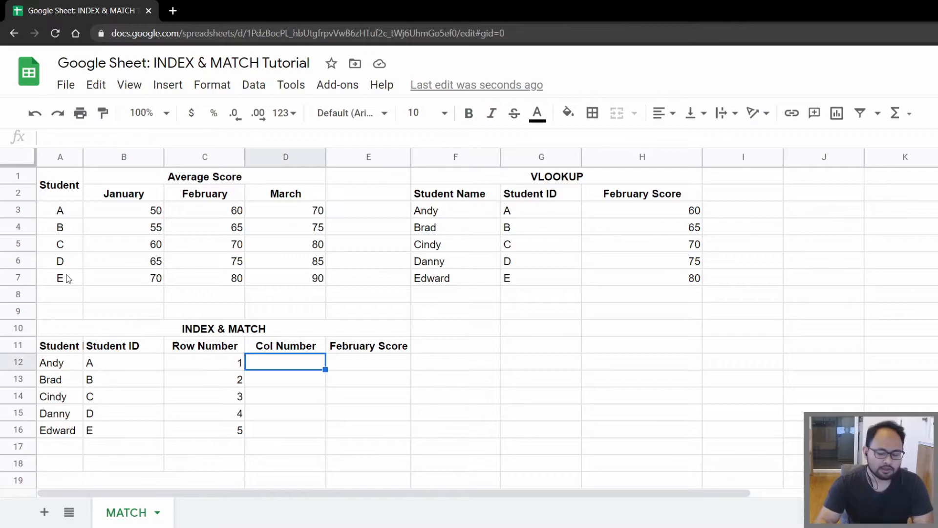
pyautogui.write('=')
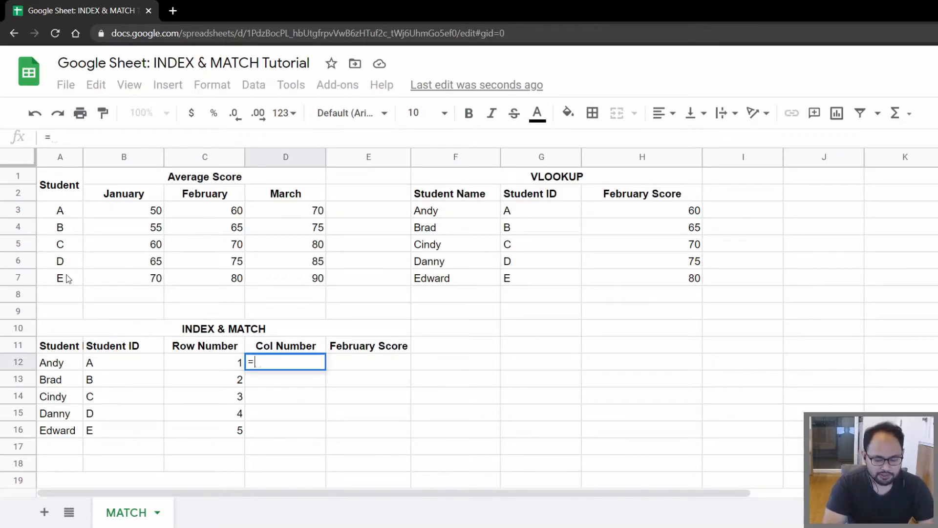
pyautogui.write('match(')
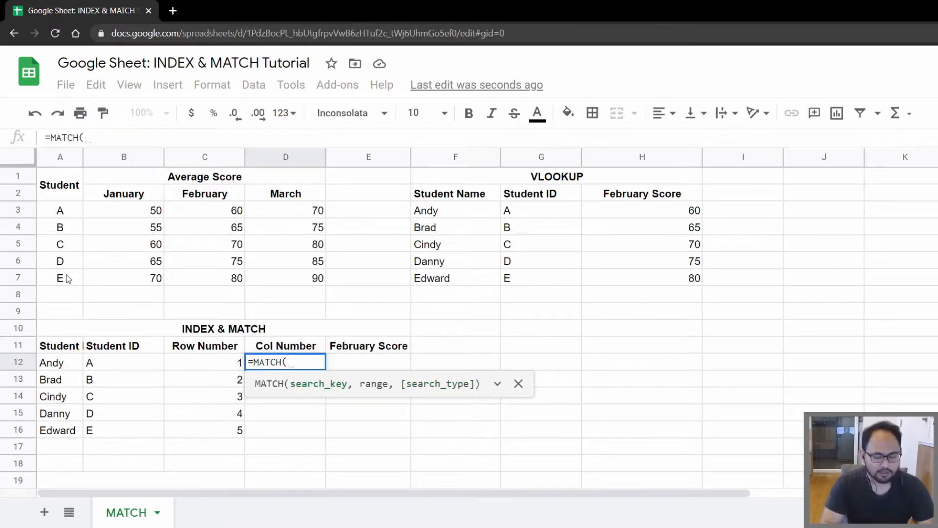
pyautogui.write('"February",')
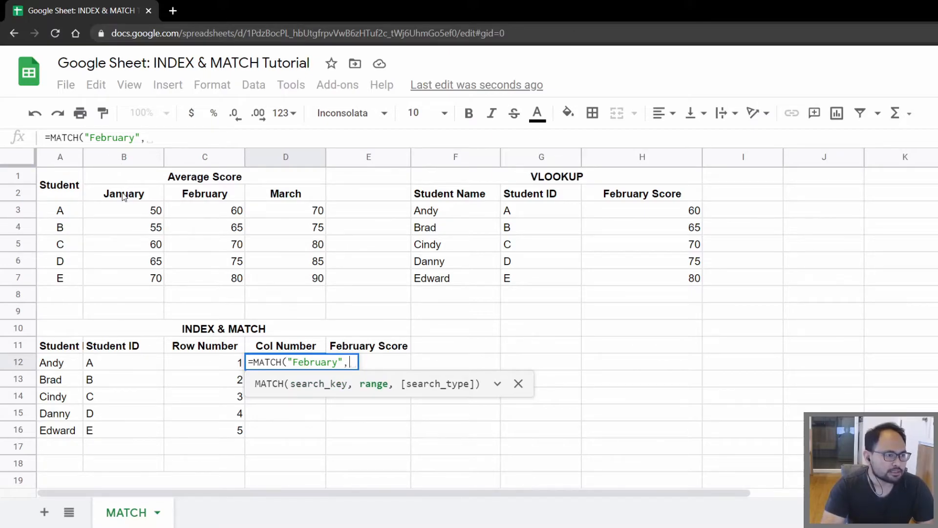
pyautogui.moveTo(123, 195); pyautogui.dragTo(281, 196)
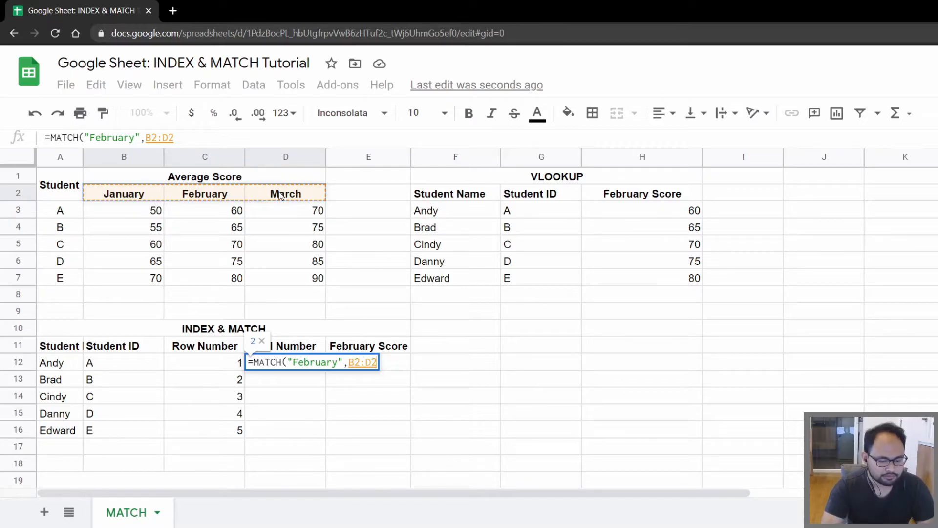
pyautogui.press('F4')
pyautogui.write(',')
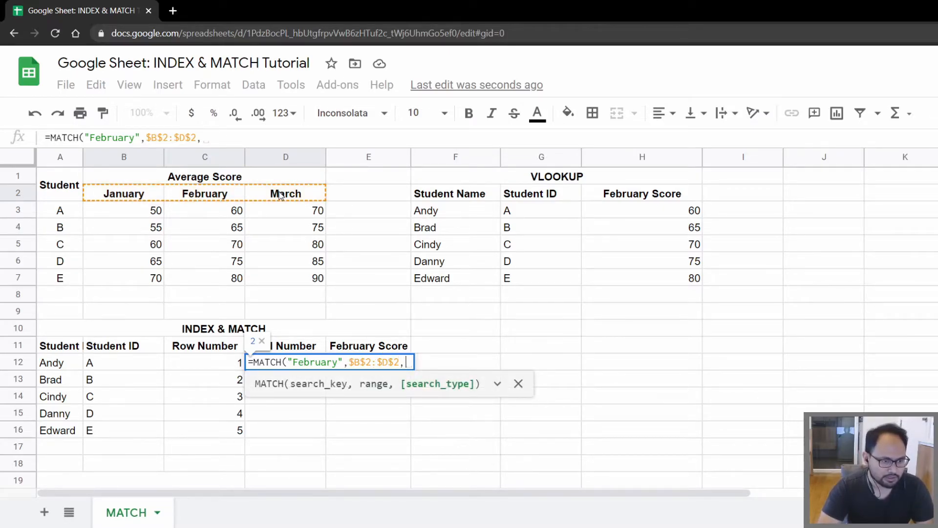
pyautogui.write('0)')
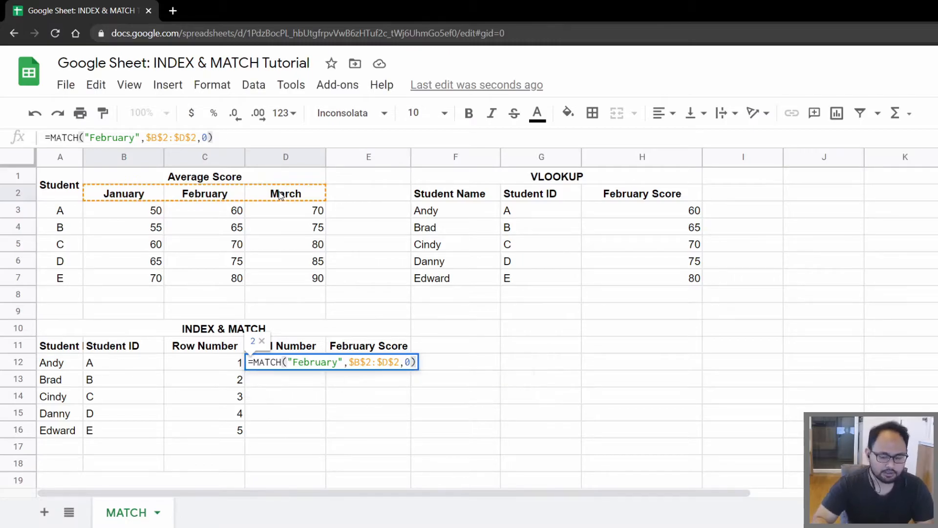
pyautogui.press('Return')
# Copy the column number MATCH formula from D12 into D13:D16
pyautogui.press('Up')
pyautogui.hotkey('ctrl', 'c')
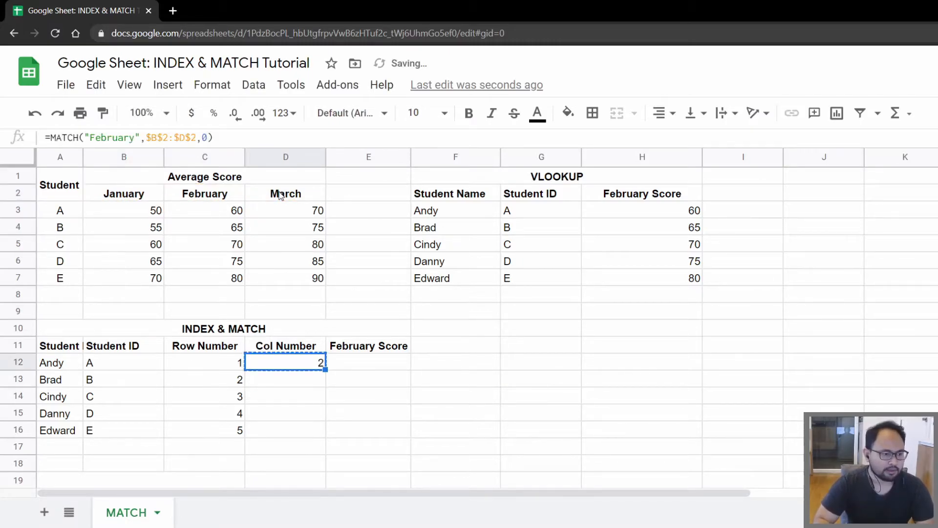
pyautogui.press('Down')
pyautogui.hotkey('shift', 'Down')
pyautogui.hotkey('shift', 'Down')
pyautogui.hotkey('shift', 'Down')
pyautogui.hotkey('ctrl', 'v')
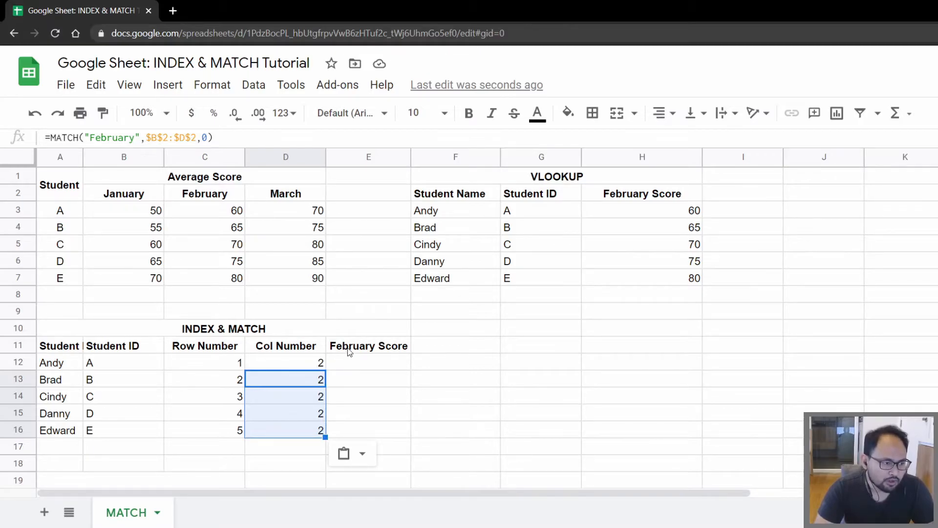
# Begin an INDEX formula in E12 with the absolute score range $B$3:$D$7 as its reference
pyautogui.click(224, 368)
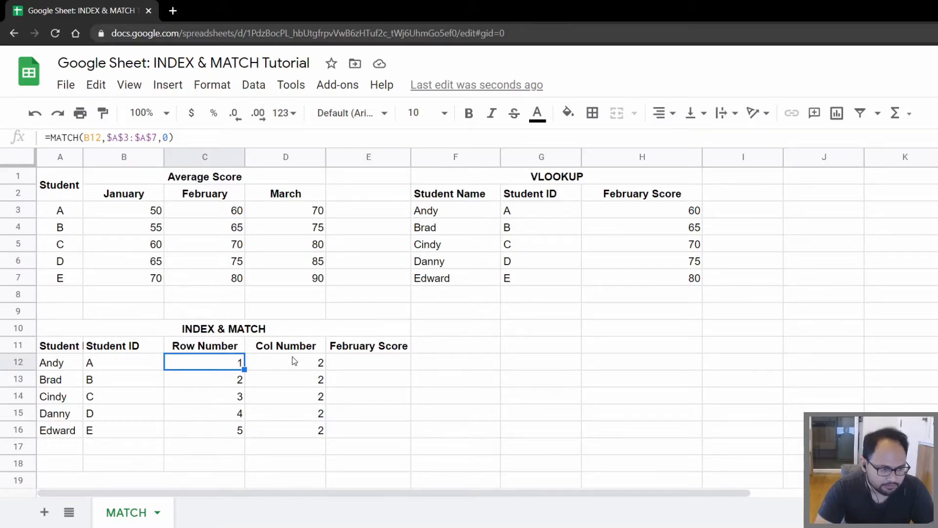
pyautogui.click(307, 363)
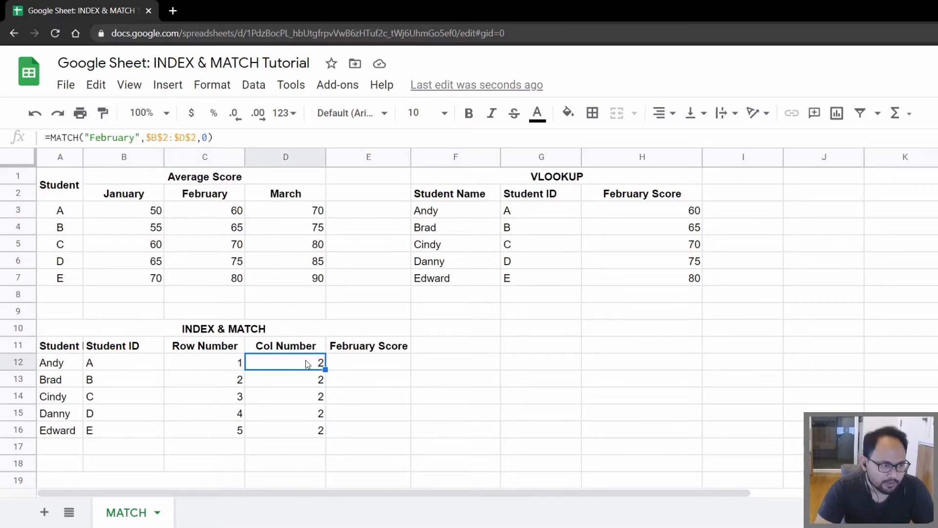
pyautogui.click(350, 364)
pyautogui.write('=ni')
pyautogui.press('BackSpace')
pyautogui.press('BackSpace')
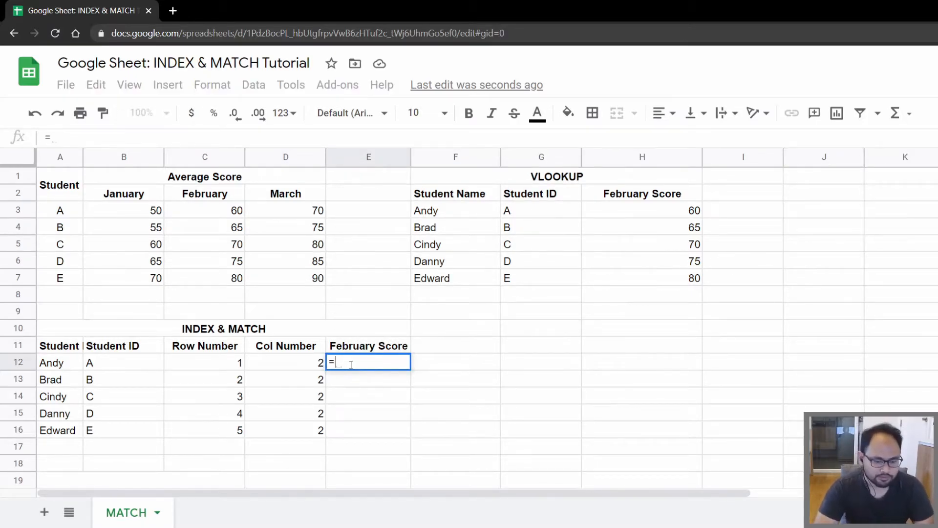
pyautogui.write('index(')
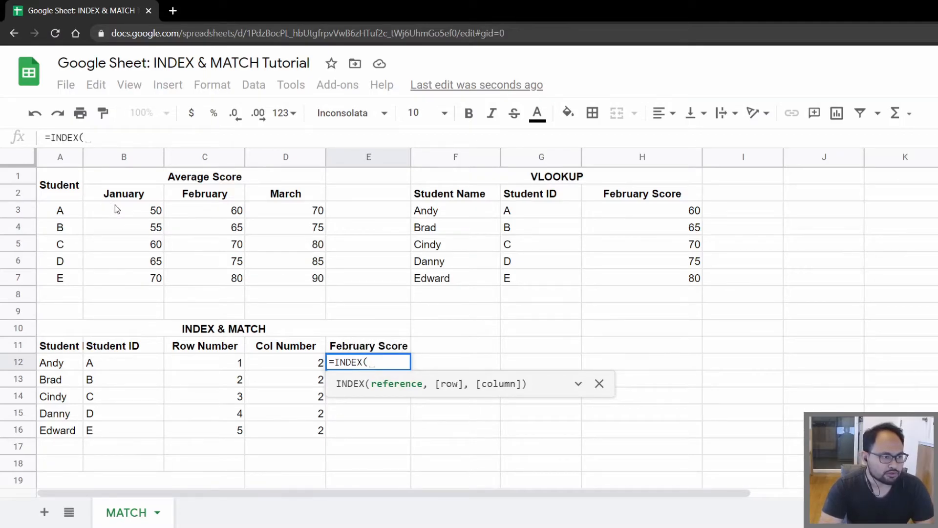
pyautogui.moveTo(117, 209); pyautogui.dragTo(286, 285)
pyautogui.press('F4')
pyautogui.write(',')
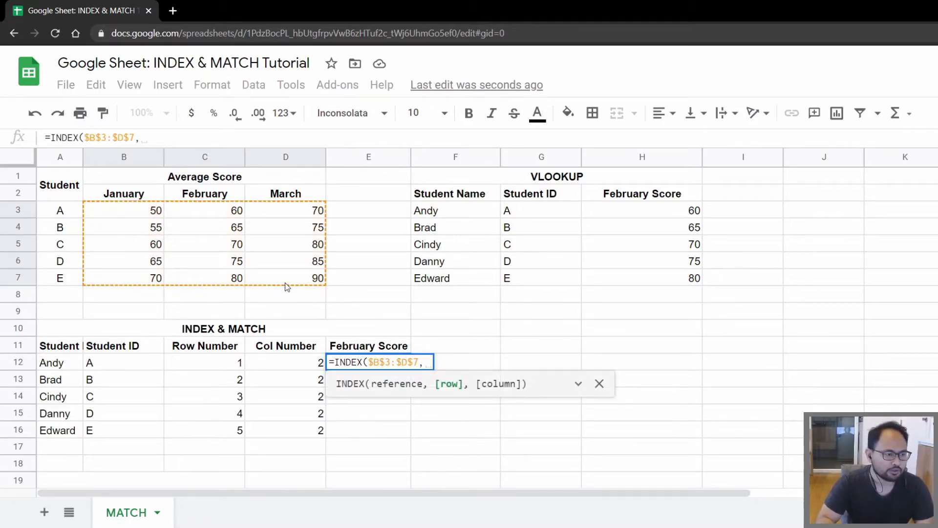
# Complete the INDEX formula in E12 with C12 as the row and D12 as the column
pyautogui.press('Left')
pyautogui.press('Left')
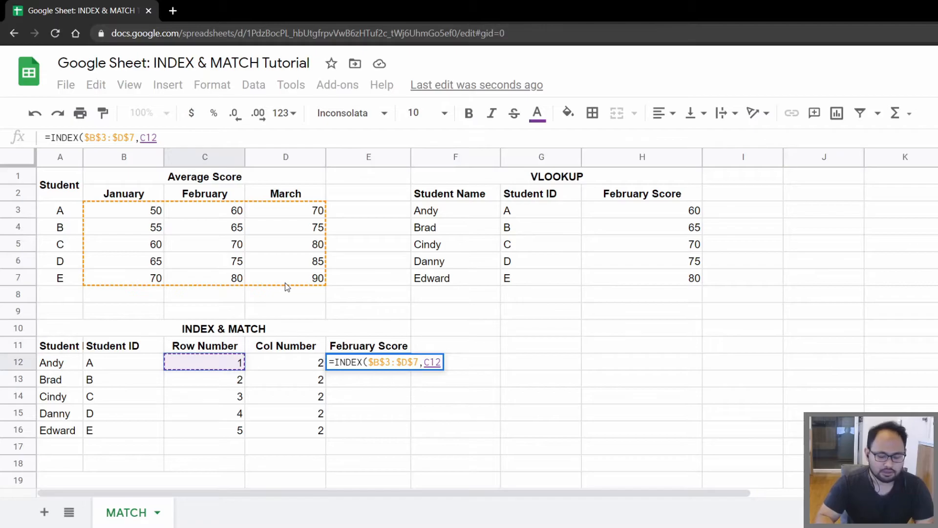
pyautogui.write(',')
pyautogui.press('Left')
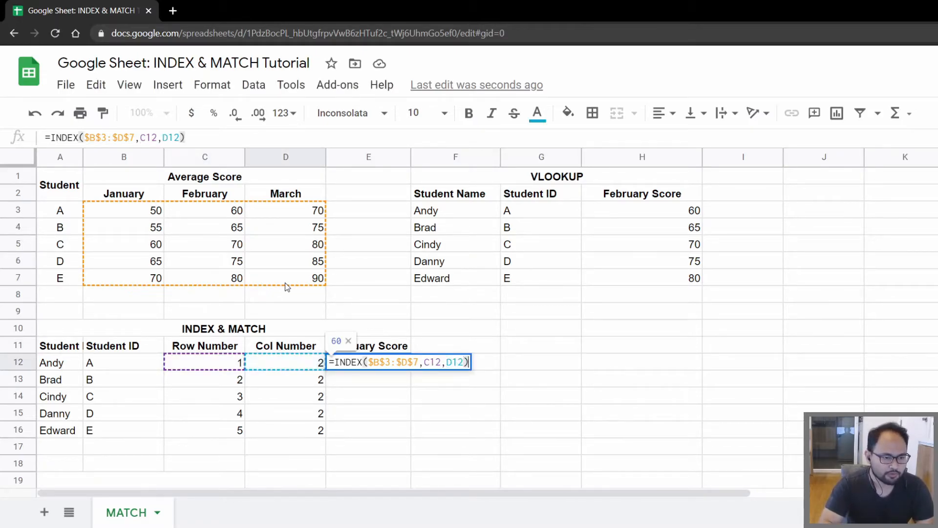
pyautogui.press('Return')
# Copy the INDEX formula from E12 into E13:E16 for the remaining students
pyautogui.press('Up')
pyautogui.hotkey('ctrl', 'c')
pyautogui.press('Down')
pyautogui.hotkey('shift', 'Down')
pyautogui.hotkey('shift', 'Down')
pyautogui.hotkey('shift', 'Down')
pyautogui.hotkey('ctrl', 'v')
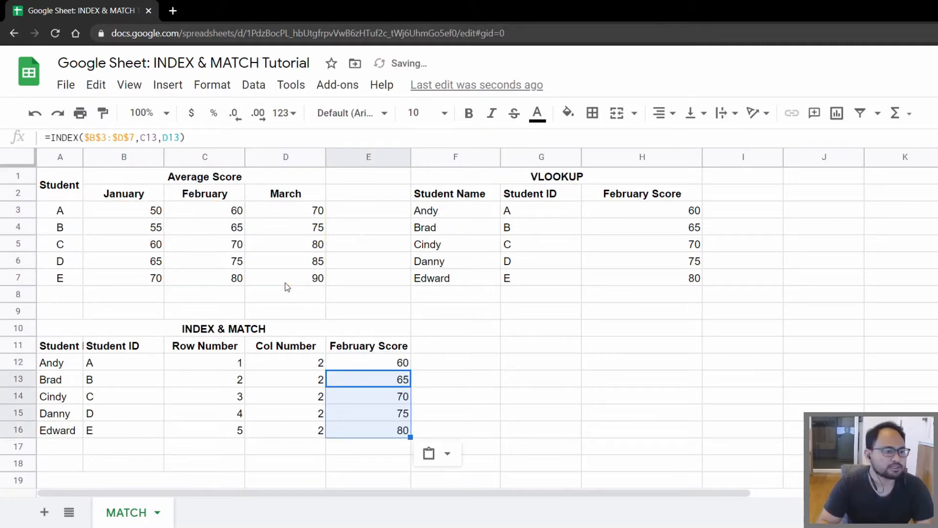
pyautogui.click(376, 352)
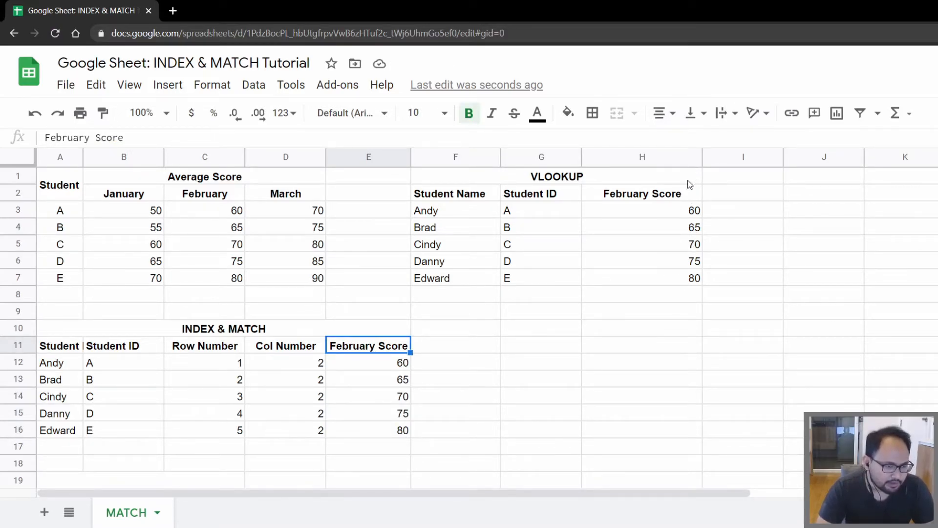
# Begin a combined INDEX formula in F12 with the absolute range $B$3:$D$7 as its reference
pyautogui.click(464, 357)
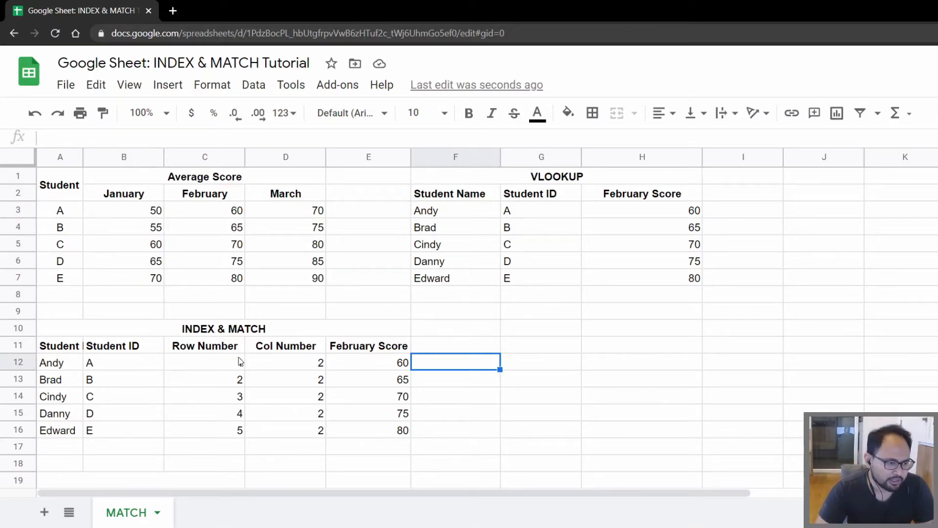
pyautogui.write('=i')
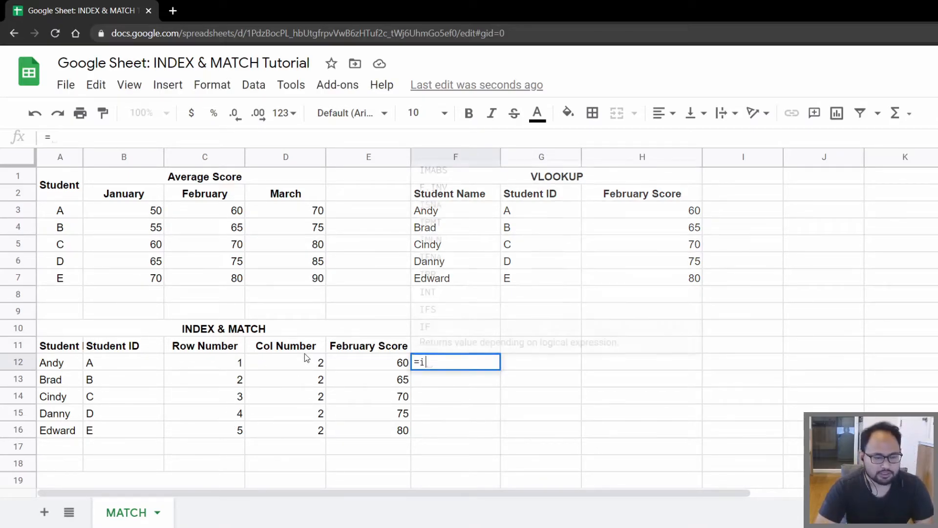
pyautogui.write('ndex')
pyautogui.press('Tab')
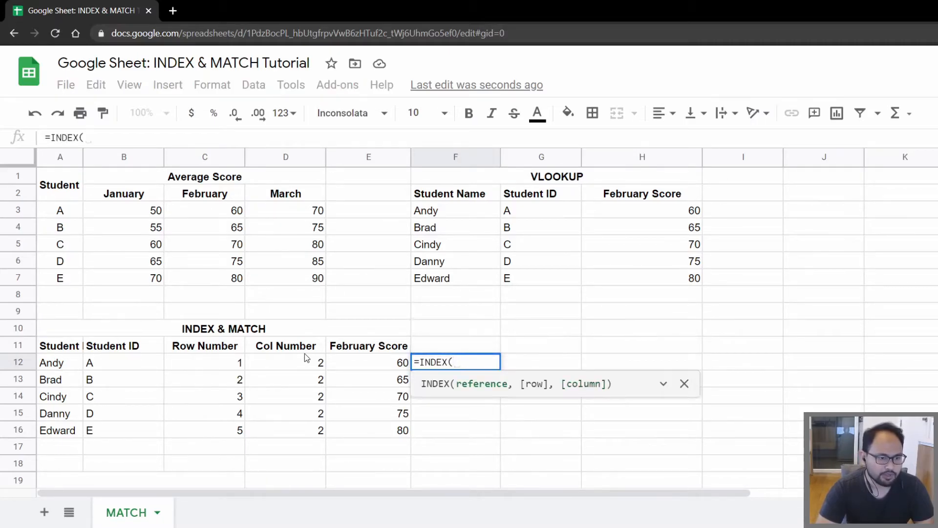
pyautogui.click(122, 210)
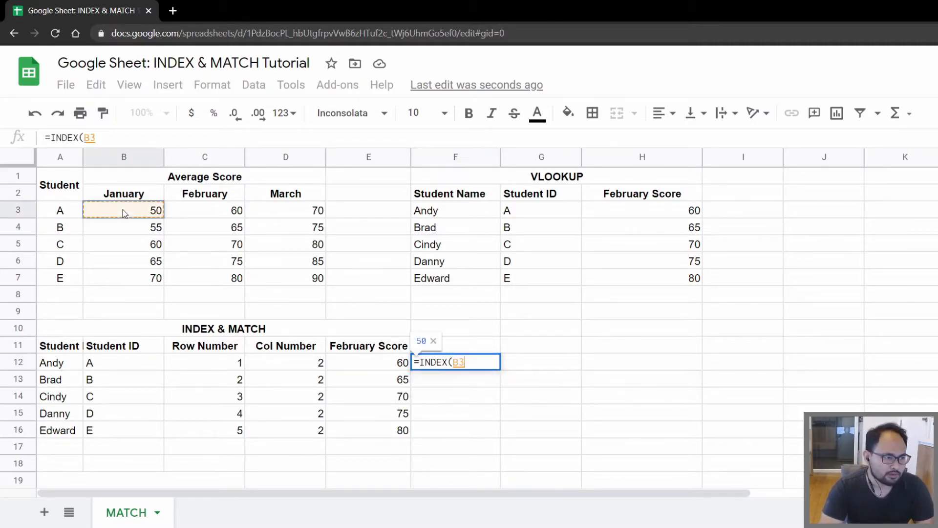
pyautogui.moveTo(122, 209); pyautogui.dragTo(289, 283)
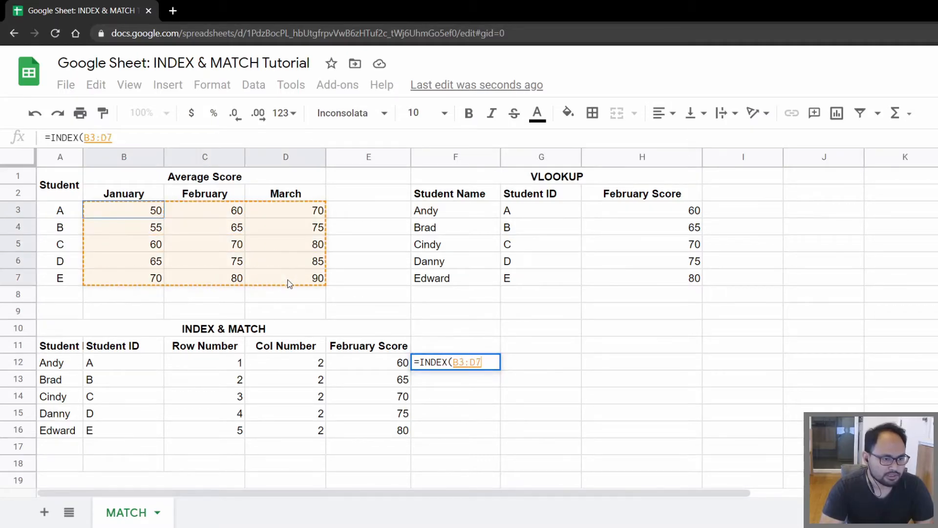
pyautogui.press('F4')
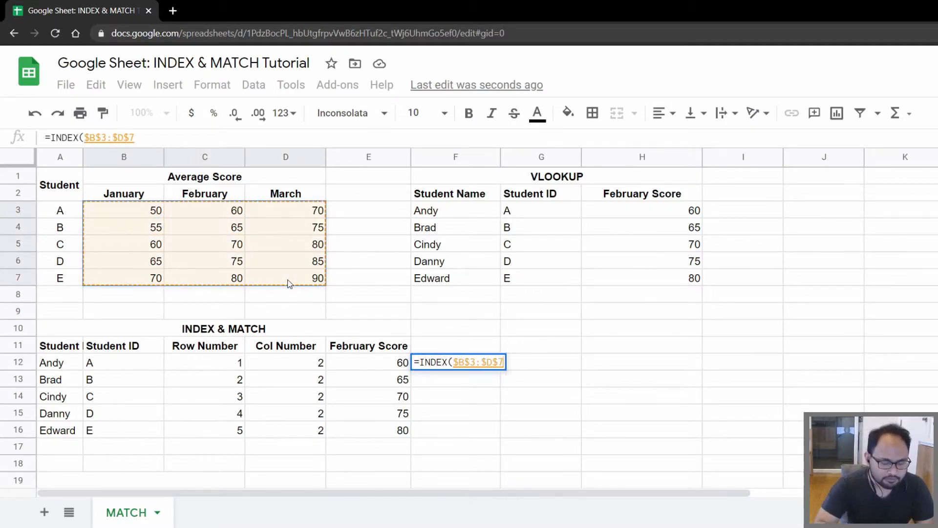
pyautogui.write(',')
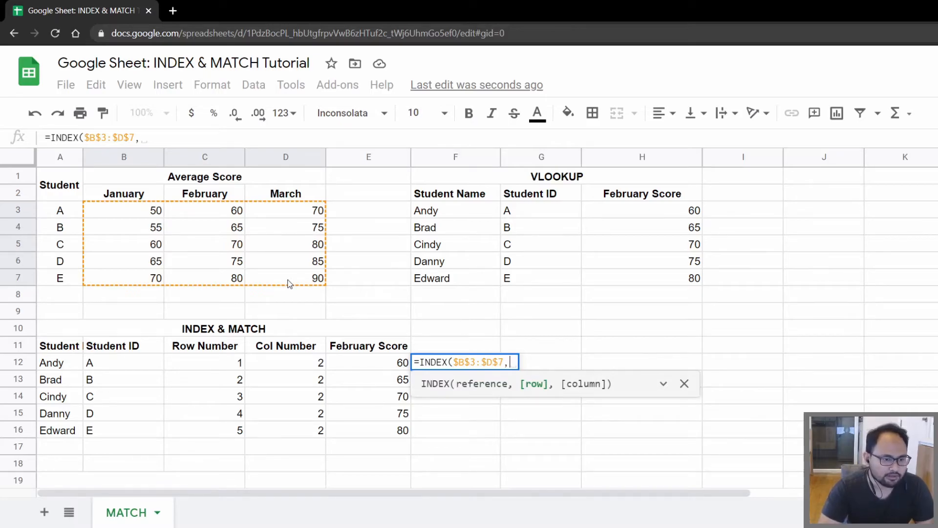
# Nest a MATCH function as the row argument in F12's formula, with B12 as the search key
pyautogui.write('match')
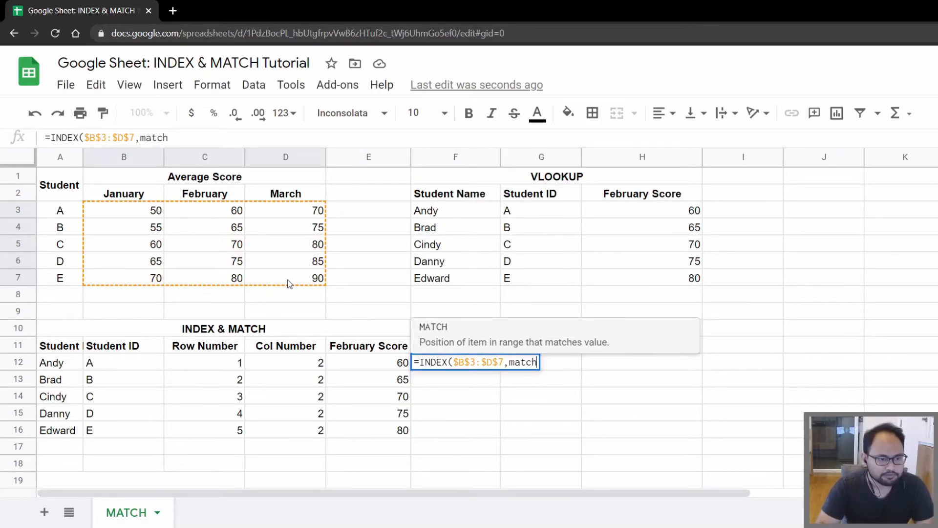
pyautogui.press('Tab')
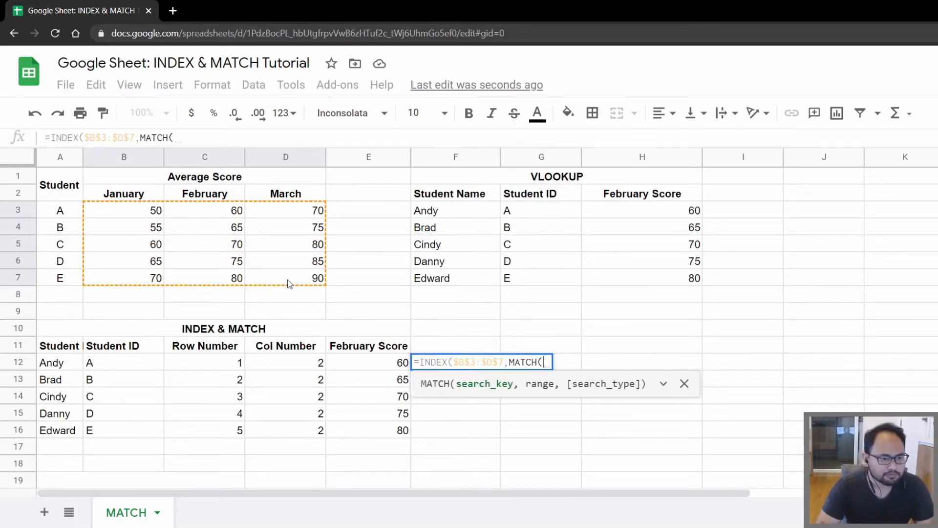
pyautogui.press('Left')
pyautogui.press('Left')
pyautogui.press('Left')
pyautogui.press('Left')
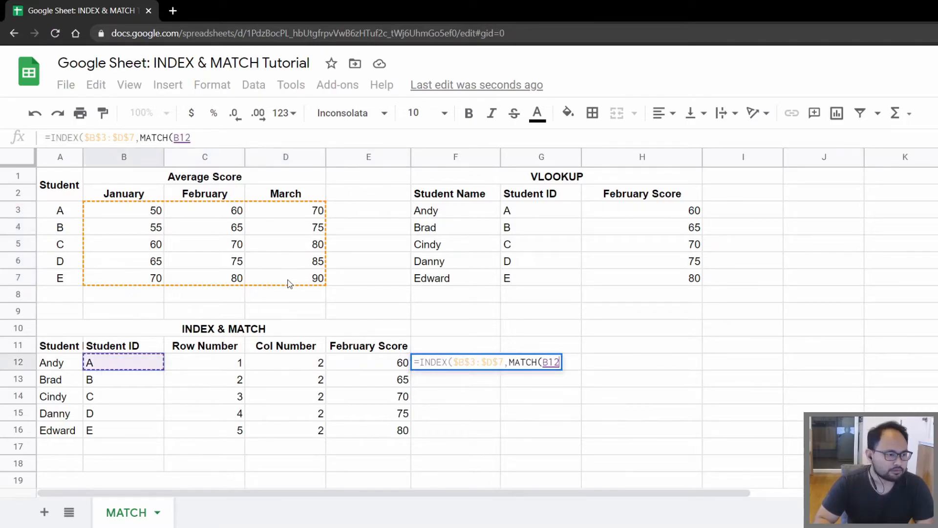
pyautogui.write(',')
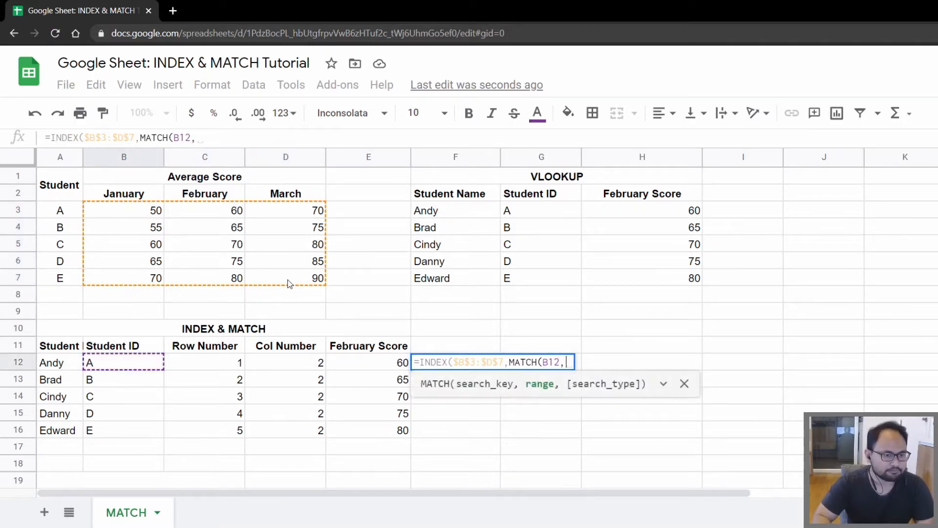
# Complete the row MATCH in F12's formula with the absolute range $A$3:$A$7 and search type 0
pyautogui.press('Up')
pyautogui.press('Up')
pyautogui.press('Up')
pyautogui.press('Up')
pyautogui.press('Left')
pyautogui.press('Left')
pyautogui.press('Left')
pyautogui.press('Left')
pyautogui.press('Left')
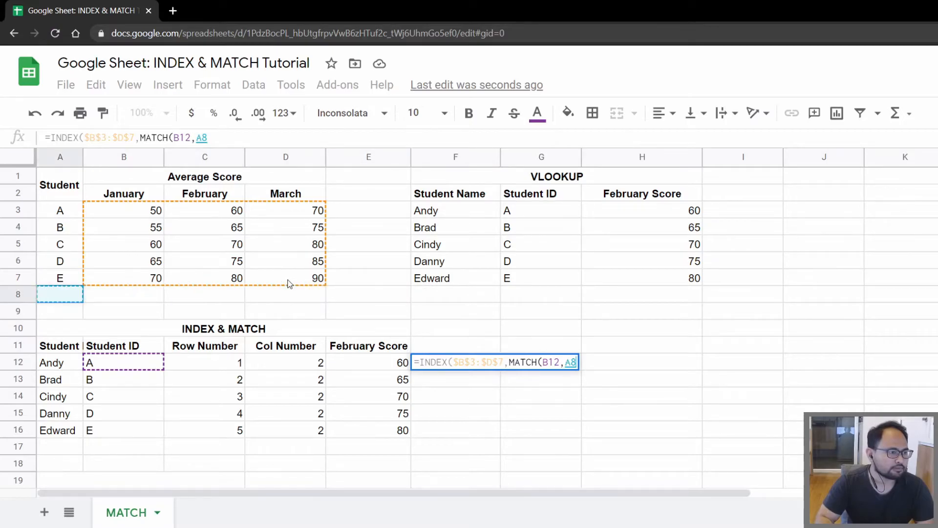
pyautogui.press('Up')
pyautogui.hotkey('shift', 'Up')
pyautogui.hotkey('shift', 'Up')
pyautogui.hotkey('shift', 'Up')
pyautogui.hotkey('shift', 'Up')
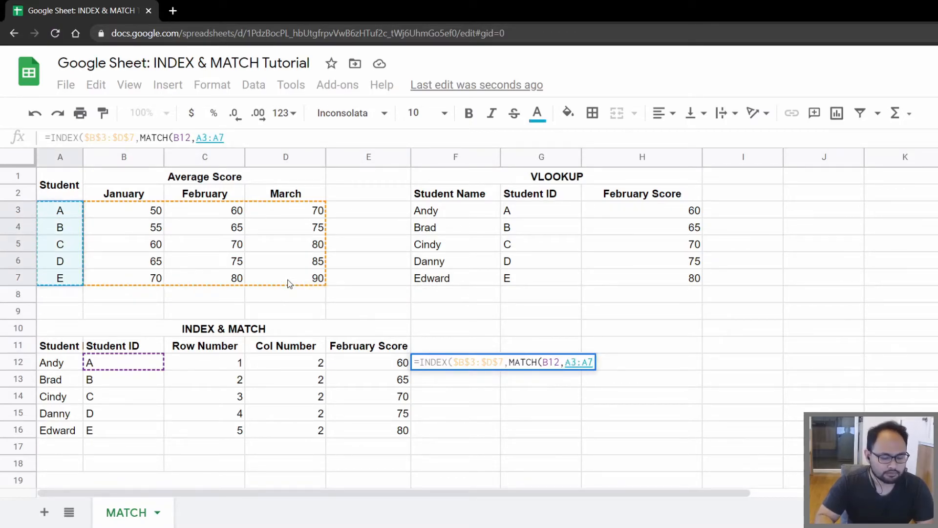
pyautogui.press('F4')
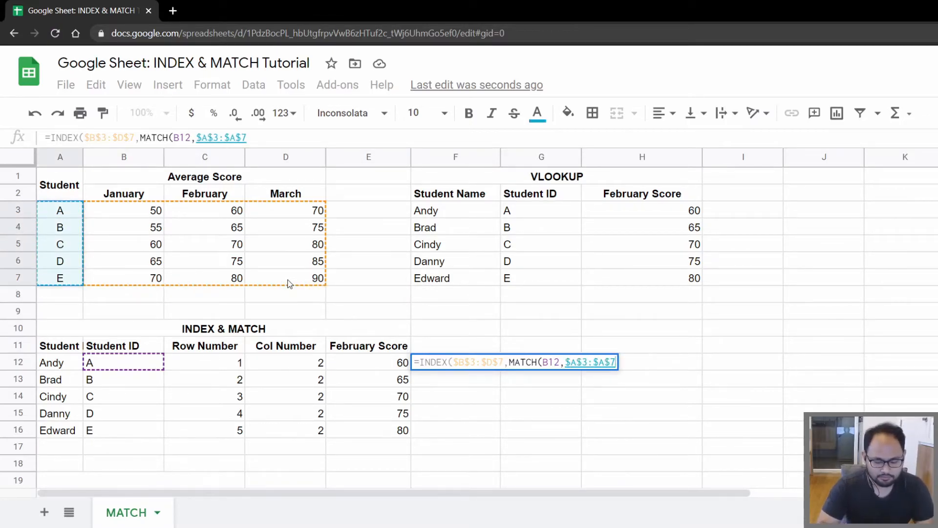
pyautogui.write(',0')
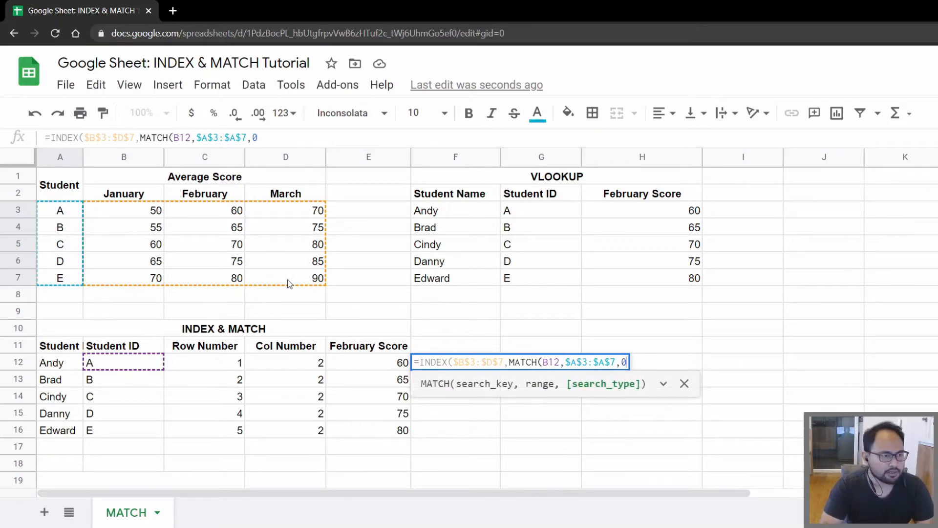
pyautogui.write('),')
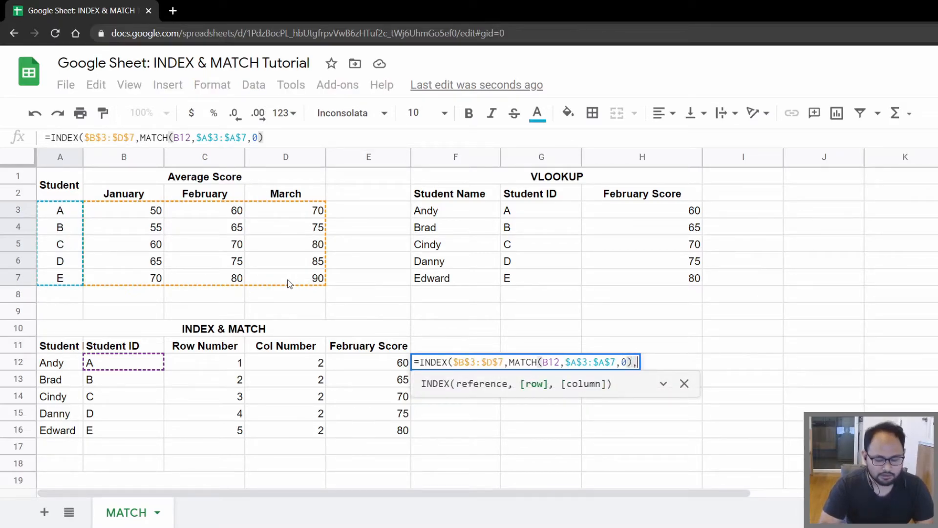
# Nest a second MATCH function as the column argument in F12's formula, with "February" as the search key
pyautogui.write('match')
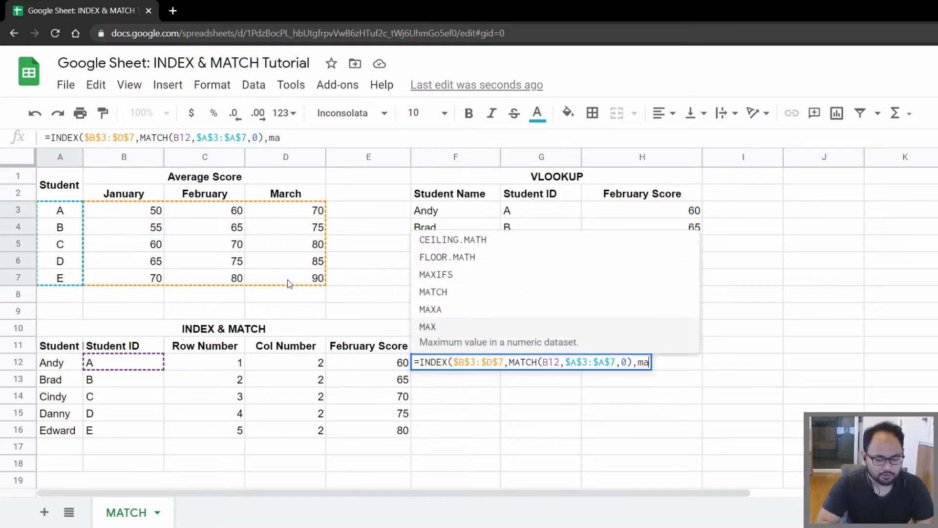
pyautogui.press('Tab')
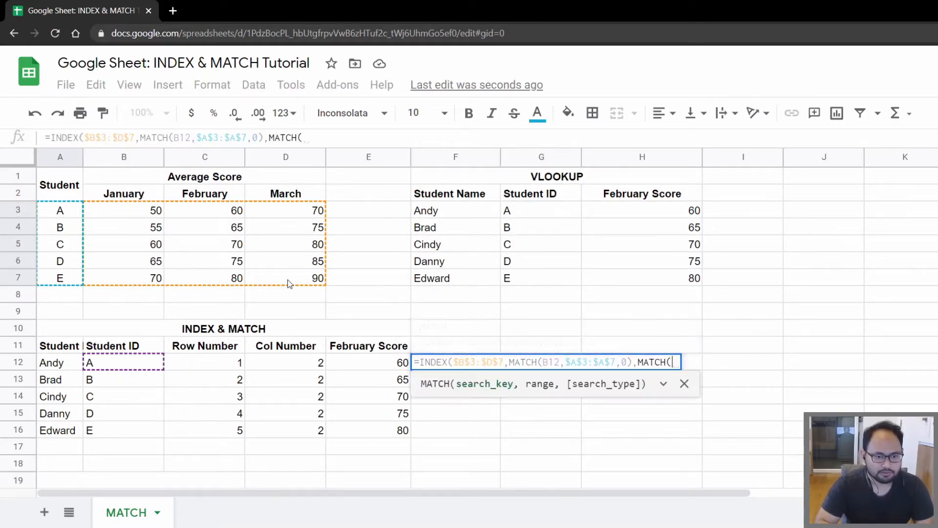
pyautogui.write('"Fe')
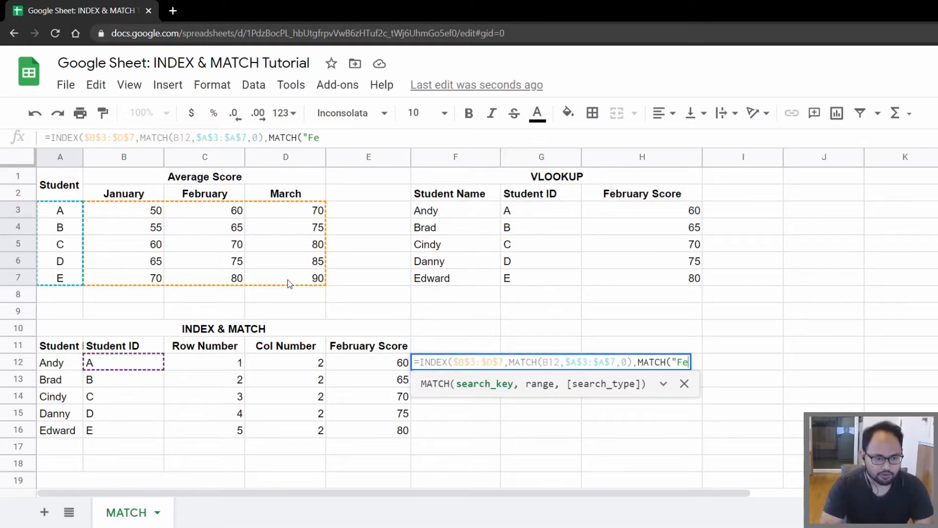
pyautogui.write('bruary",')
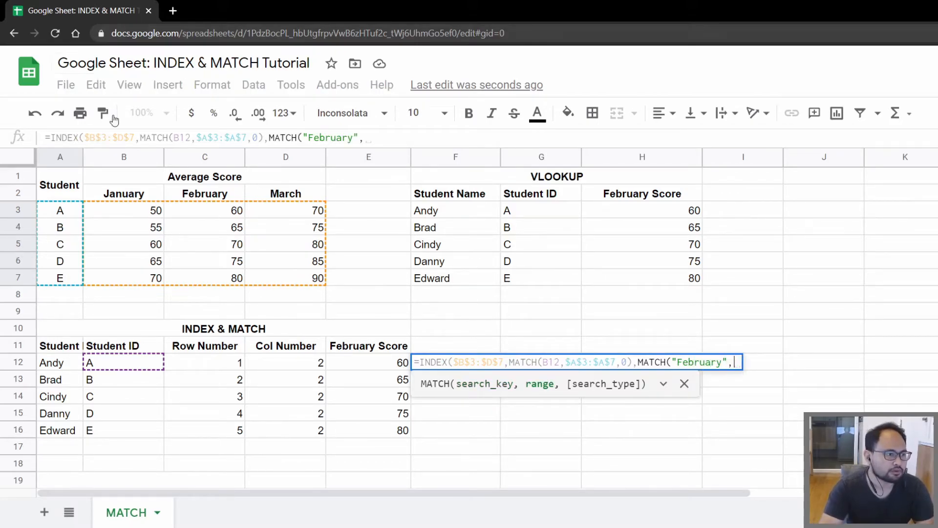
# Complete the column MATCH with the absolute range $B$2:$D$2 and search type 0, and enter F12's formula
pyautogui.moveTo(125, 200); pyautogui.dragTo(281, 202)
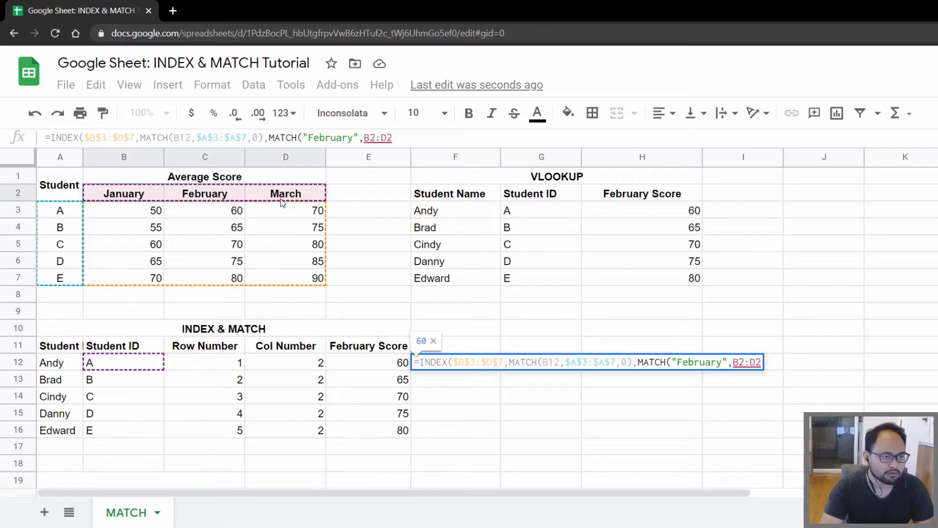
pyautogui.press('F4')
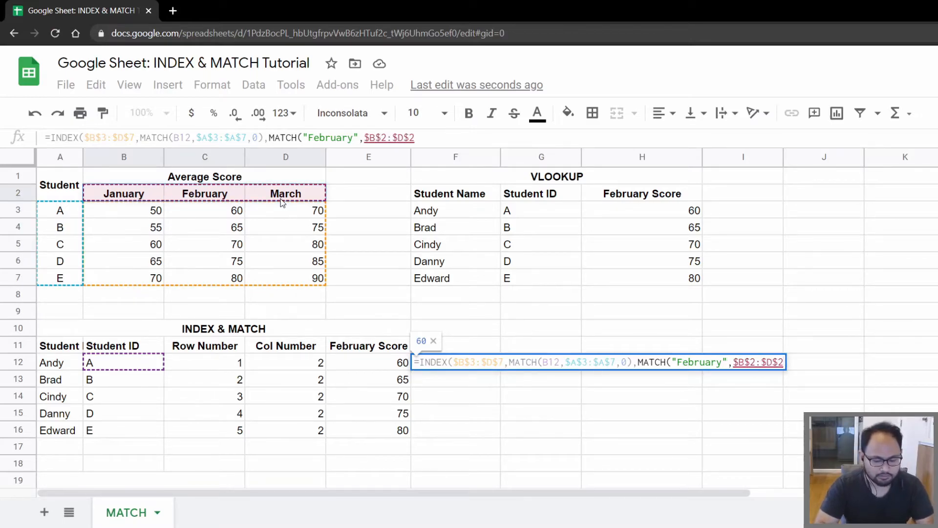
pyautogui.write(',0)')
pyautogui.press('Return')
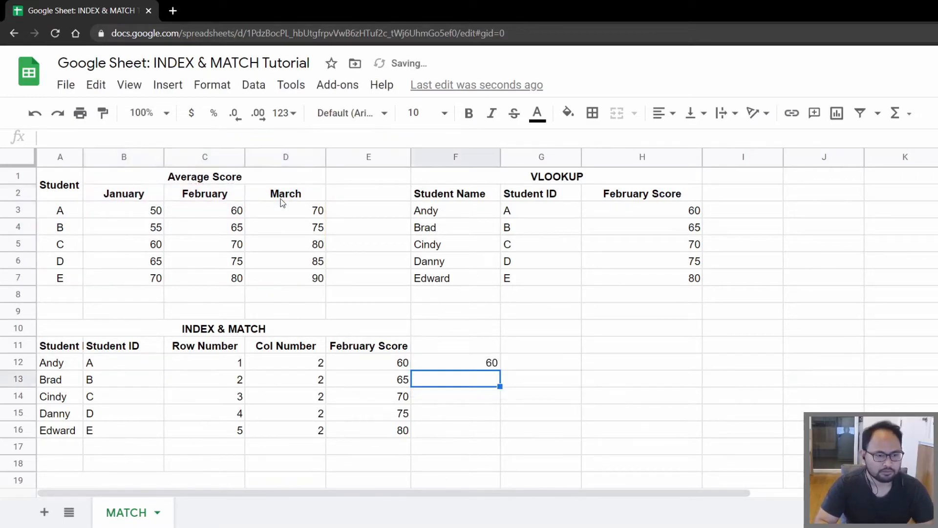
# Copy the combined INDEX and MATCH formula from F12 into F13:F16 for the remaining students
pyautogui.press('Up')
pyautogui.hotkey('ctrl', 'Down')
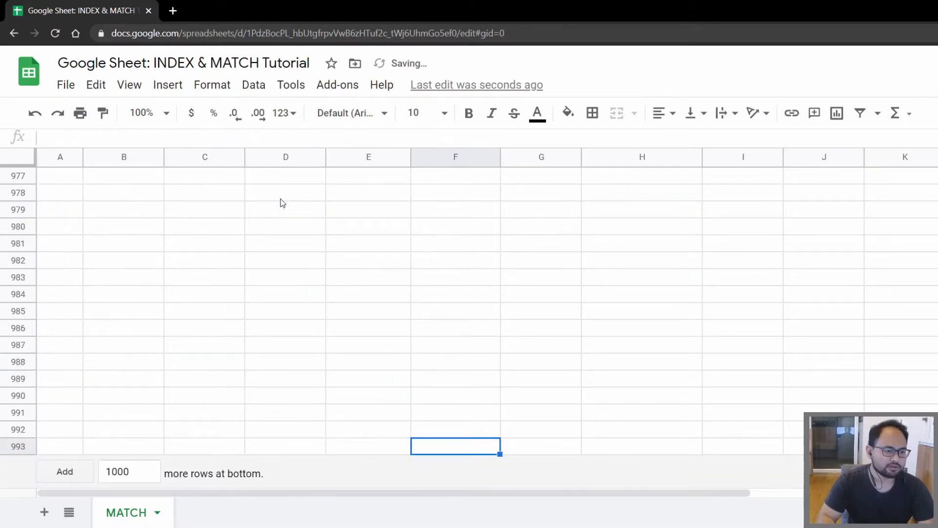
pyautogui.hotkey('ctrl', 'Up')
pyautogui.hotkey('ctrl', 'c')
pyautogui.hotkey('shift', 'Down')
pyautogui.hotkey('shift', 'Down')
pyautogui.hotkey('shift', 'Down')
pyautogui.hotkey('shift', 'Down')
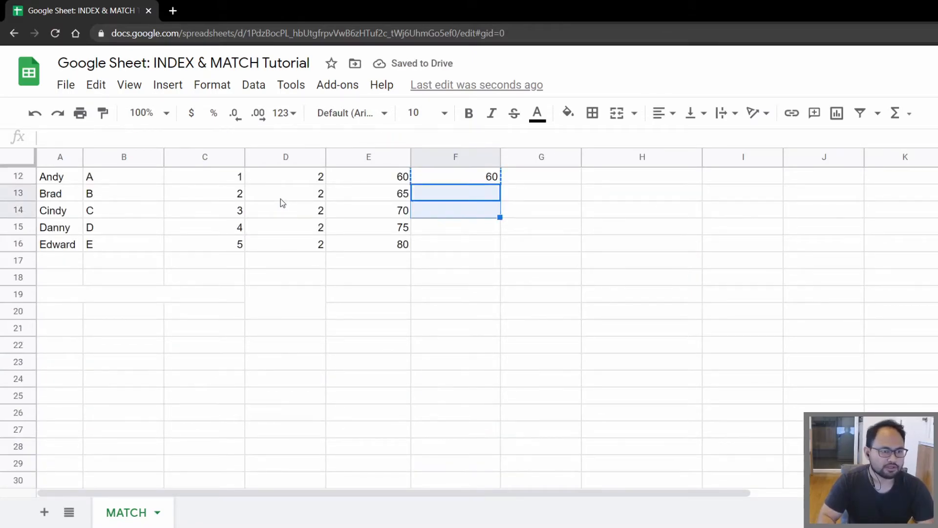
pyautogui.hotkey('ctrl', 'v')
pyautogui.press('Up')
pyautogui.press('Up')
pyautogui.press('Up')
pyautogui.press('Up')
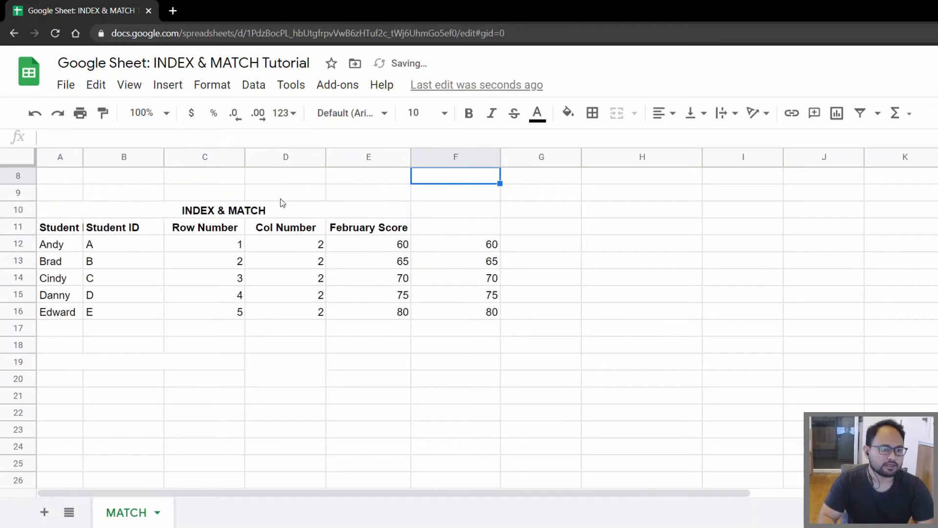
pyautogui.press('Up')
pyautogui.press('Up')
pyautogui.press('Up')
pyautogui.press('Up')
pyautogui.press('Up')
pyautogui.press('Up')
pyautogui.press('Up')
pyautogui.press('Down')
pyautogui.press('Down')
pyautogui.press('Down')
pyautogui.press('Down')
pyautogui.press('Down')
pyautogui.press('Down')
pyautogui.press('Down')
pyautogui.press('Down')
pyautogui.press('Down')
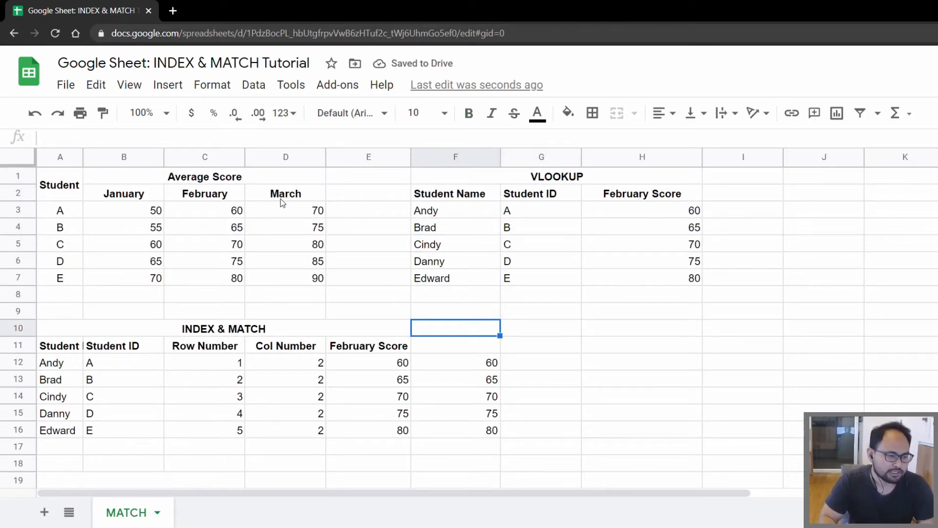
pyautogui.press('Down')
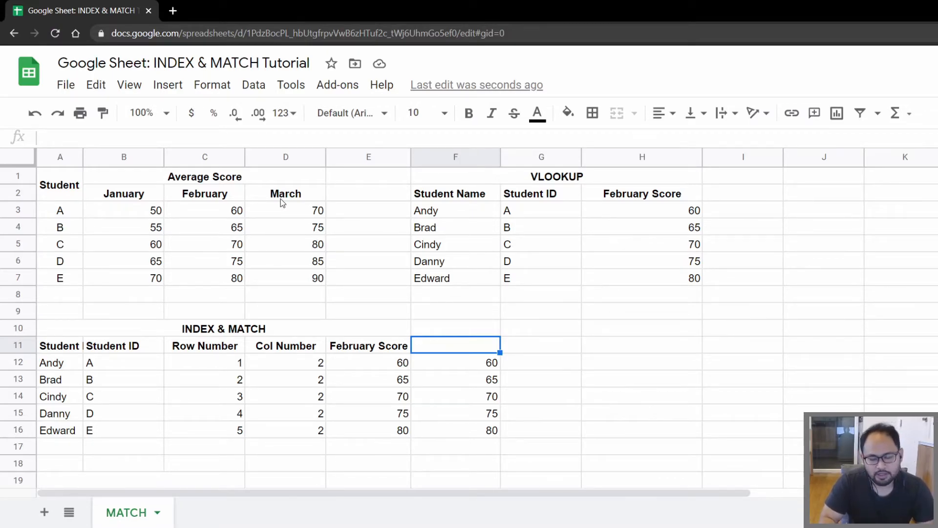
# Duplicate the Average Score and VLOOKUP tables from A1:H7 below the INDEX & MATCH table, starting at A19
pyautogui.press('Up')
pyautogui.press('Up')
pyautogui.press('Up')
pyautogui.press('Up')
pyautogui.press('Up')
pyautogui.press('Up')
pyautogui.press('Up')
pyautogui.press('Up')
pyautogui.press('Up')
pyautogui.press('Up')
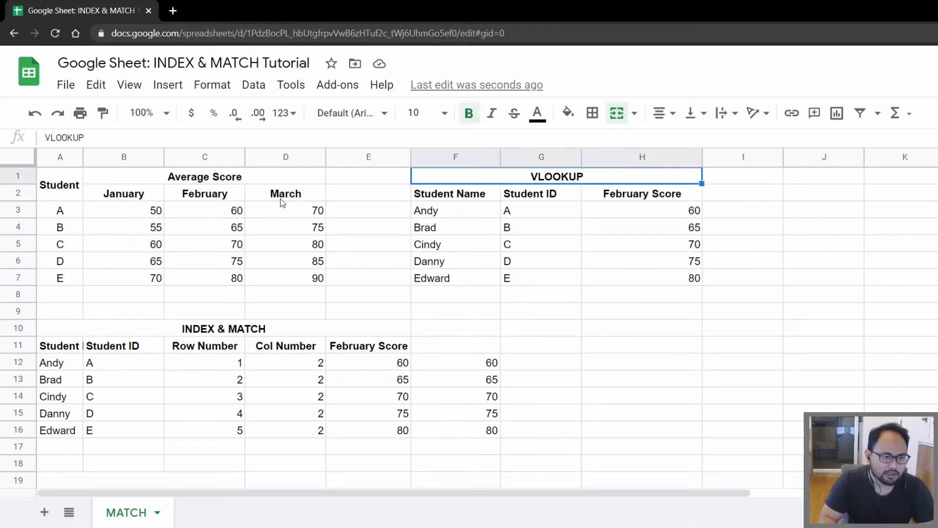
pyautogui.press('Left')
pyautogui.press('Left')
pyautogui.press('Left')
pyautogui.hotkey('shift', 'Right')
pyautogui.hotkey('shift', 'Right')
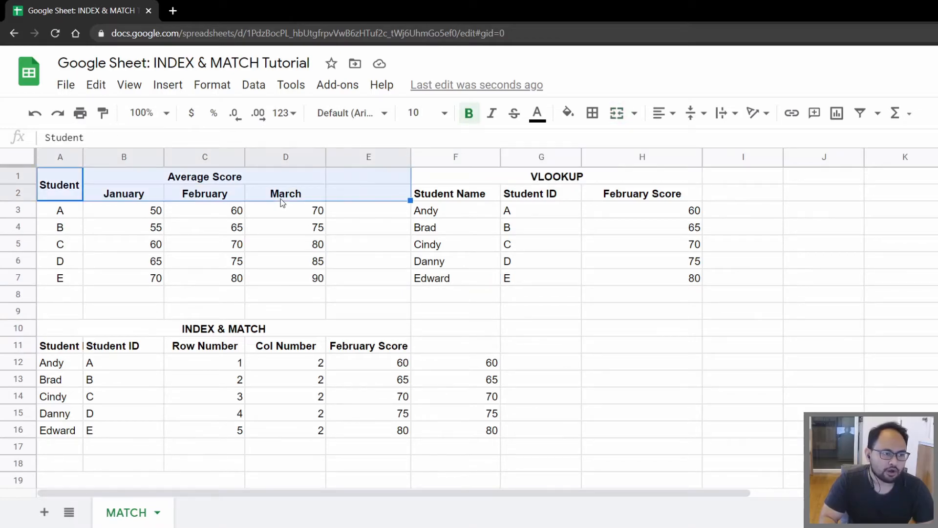
pyautogui.hotkey('shift', 'Right')
pyautogui.hotkey('shift', 'Right')
pyautogui.hotkey('shift', 'Left')
pyautogui.hotkey('shift', 'Down')
pyautogui.hotkey('shift', 'Down')
pyautogui.hotkey('shift', 'Down')
pyautogui.hotkey('shift', 'Down')
pyautogui.hotkey('shift', 'Down')
pyautogui.hotkey('ctrl', 'c')
pyautogui.press('Down')
pyautogui.press('Down')
pyautogui.press('Down')
pyautogui.press('Down')
pyautogui.press('Down')
pyautogui.press('Down')
pyautogui.press('Down')
pyautogui.press('Down')
pyautogui.press('Down')
pyautogui.press('Down')
pyautogui.press('Down')
pyautogui.press('Down')
pyautogui.press('Down')
pyautogui.press('Down')
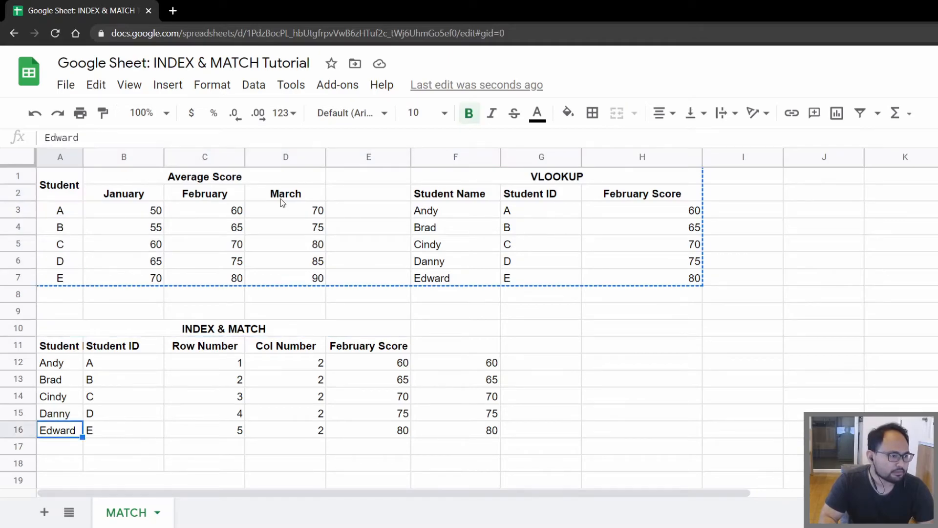
pyautogui.press('Down')
pyautogui.press('Down')
pyautogui.press('Down')
pyautogui.hotkey('ctrl', 'v')
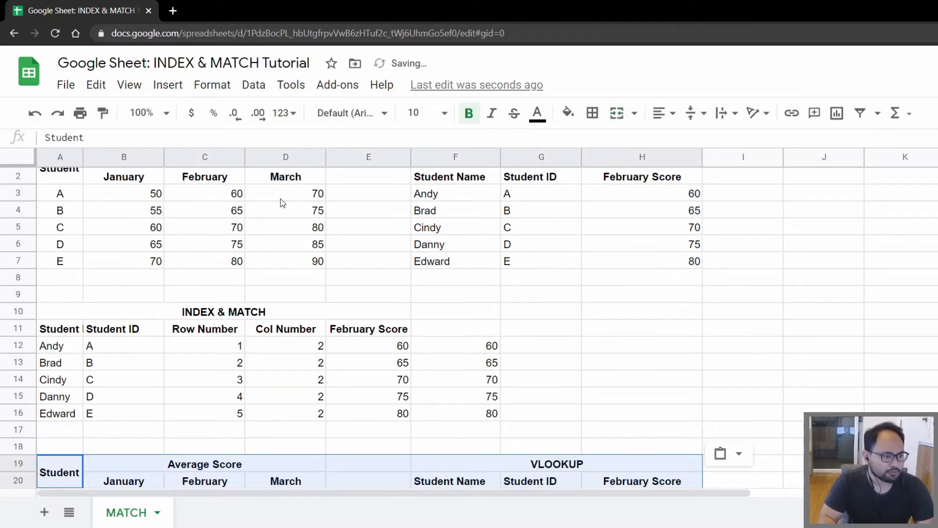
# Clear the February Score formulas in H21:H25 of the duplicated VLOOKUP table
pyautogui.press('Down')
pyautogui.press('Down')
pyautogui.press('Down')
pyautogui.press('Down')
pyautogui.press('Down')
pyautogui.press('Down')
pyautogui.press('Right')
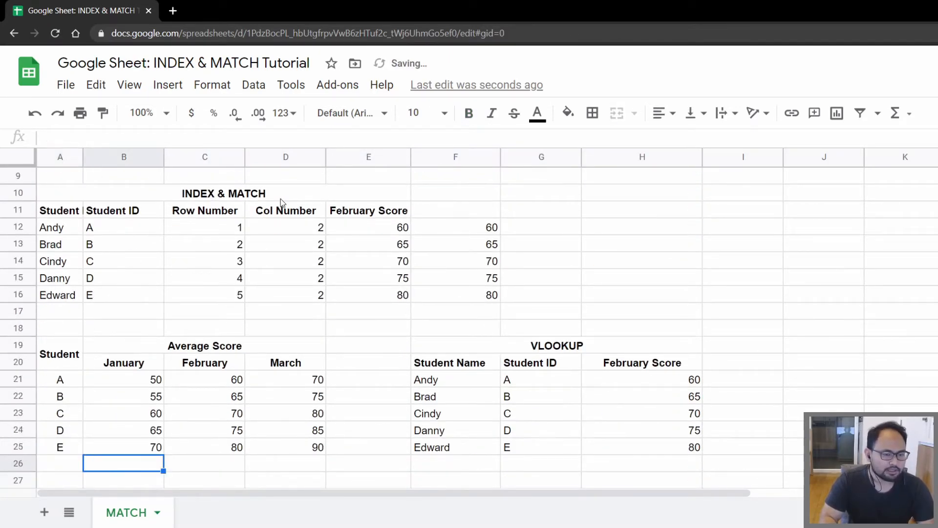
pyautogui.press('Right')
pyautogui.press('Right')
pyautogui.press('Right')
pyautogui.press('Right')
pyautogui.press('Right')
pyautogui.press('Right')
pyautogui.press('Right')
pyautogui.press('Up')
pyautogui.press('Left')
pyautogui.hotkey('shift', 'Up')
pyautogui.hotkey('shift', 'Up')
pyautogui.hotkey('shift', 'Up')
pyautogui.hotkey('shift', 'Up')
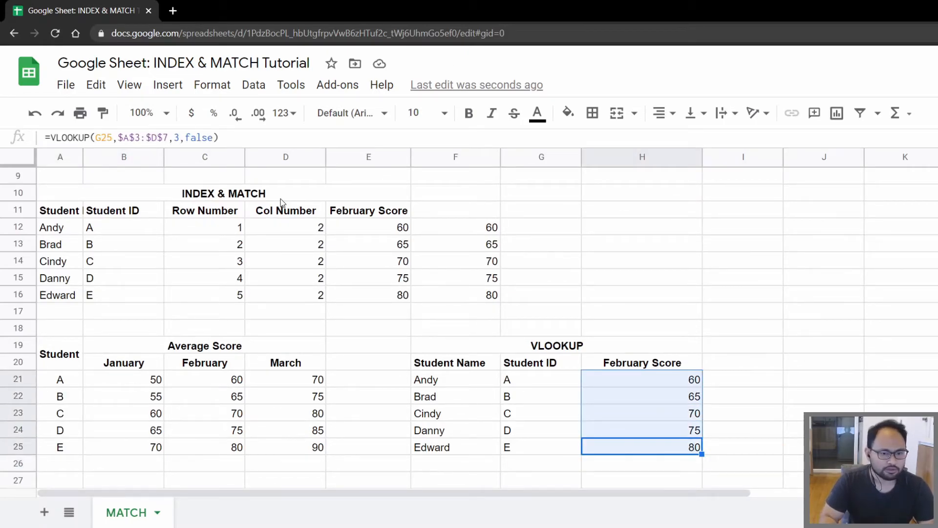
pyautogui.press('Right')
pyautogui.press('Left')
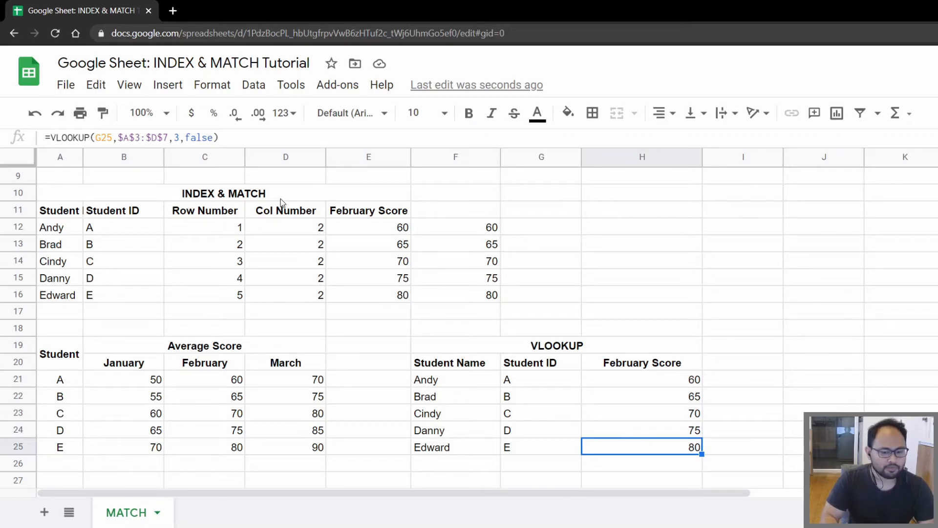
pyautogui.hotkey('shift', 'Up')
pyautogui.hotkey('shift', 'Up')
pyautogui.hotkey('shift', 'Up')
pyautogui.hotkey('shift', 'Up')
pyautogui.press('Delete')
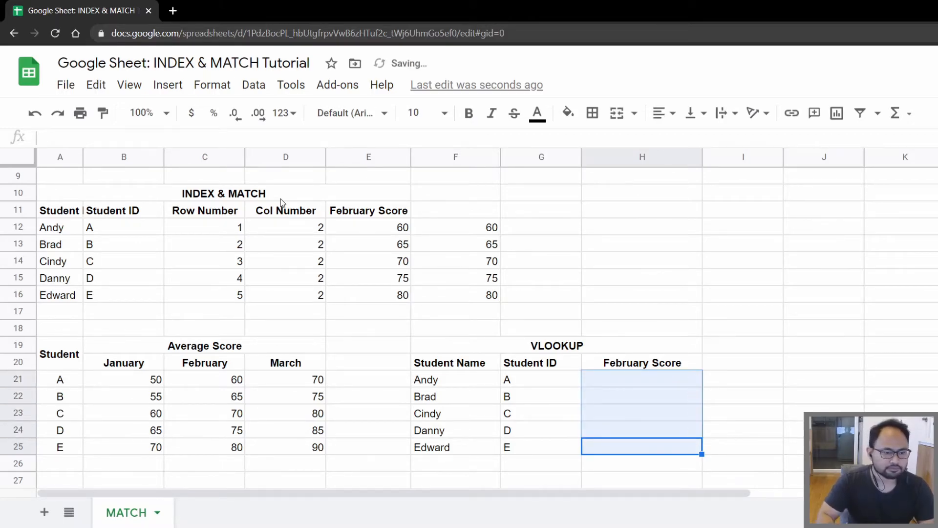
# Examine the Student ID column of the duplicated VLOOKUP table and the matching student IDs in A21:A25
pyautogui.press('Left')
pyautogui.press('Left')
pyautogui.press('Left')
pyautogui.press('Right')
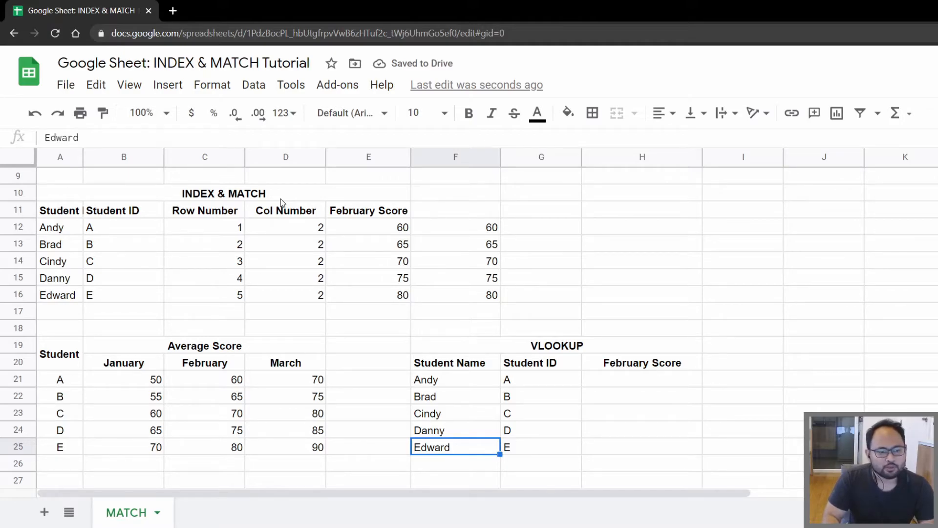
pyautogui.press('Right')
pyautogui.press('Up')
pyautogui.press('Up')
pyautogui.press('Up')
pyautogui.press('Up')
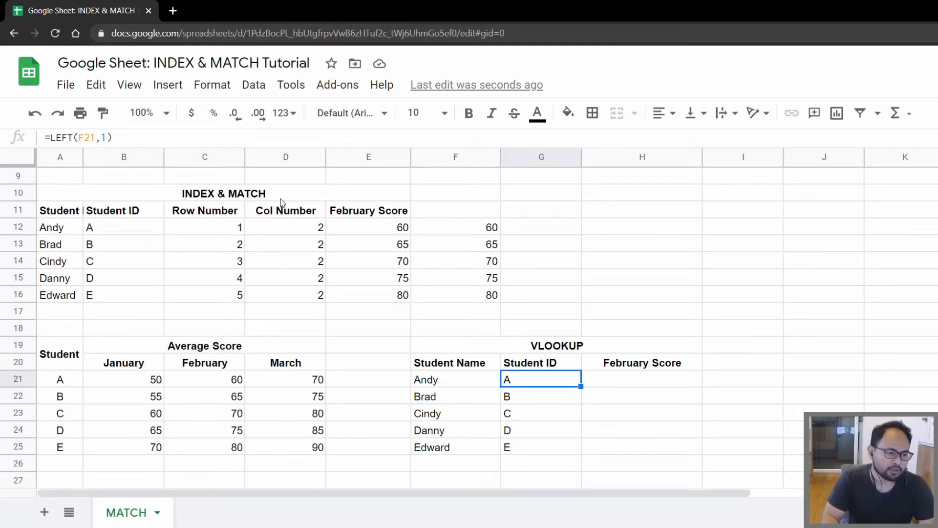
pyautogui.press('Left')
pyautogui.press('Left')
pyautogui.press('Left')
pyautogui.press('Left')
pyautogui.press('Left')
pyautogui.press('Left')
pyautogui.hotkey('ctrl', 'shift', 'Down')
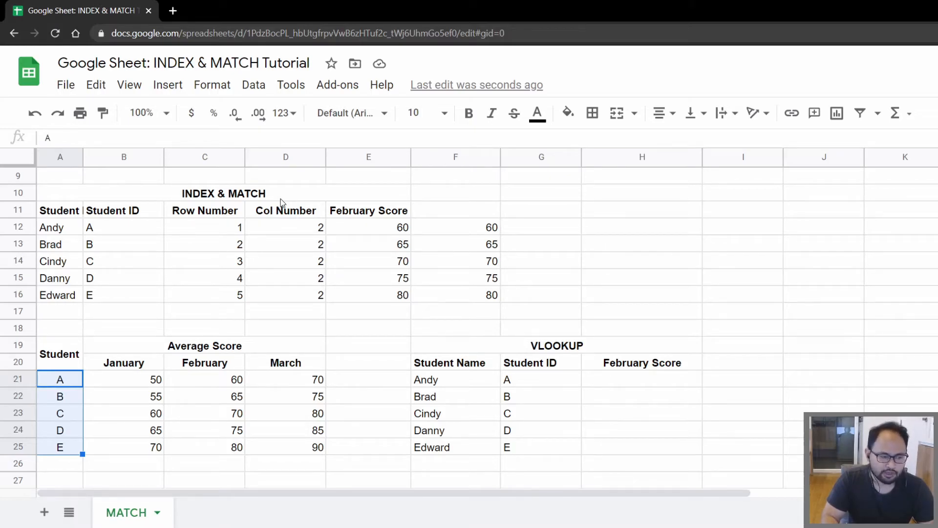
# Move the duplicated score table's Student column from A19:A25 to E19:E25, after the March column
pyautogui.press('Up')
pyautogui.hotkey('shift', 'Down')
pyautogui.hotkey('shift', 'Down')
pyautogui.hotkey('shift', 'Down')
pyautogui.hotkey('shift', 'Down')
pyautogui.hotkey('shift', 'Down')
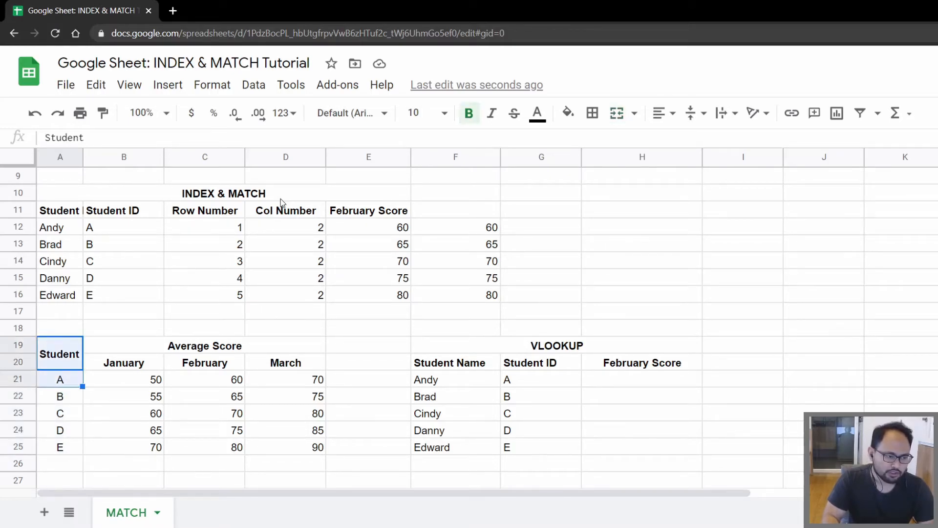
pyautogui.hotkey('ctrl', 'x')
pyautogui.press('Right')
pyautogui.press('Right')
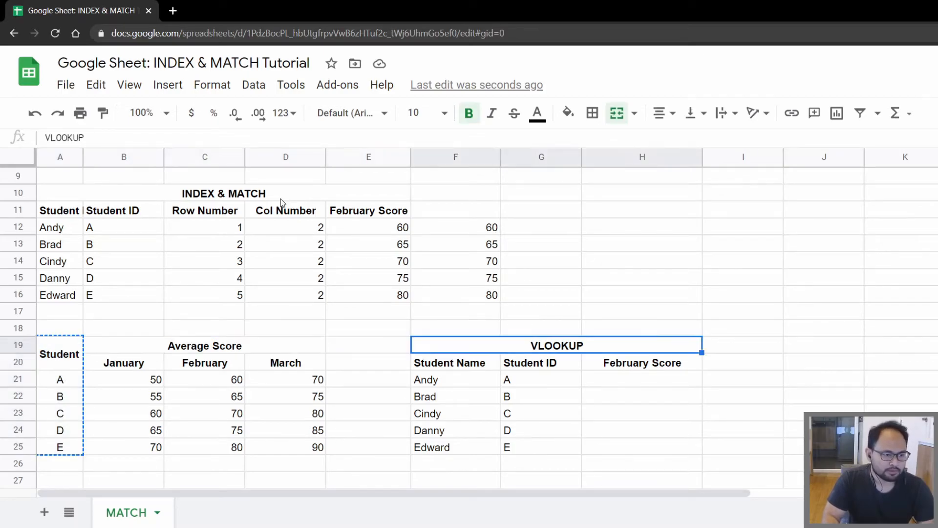
pyautogui.press('Left')
pyautogui.hotkey('ctrl', 'v')
pyautogui.press('Left')
pyautogui.press('Left')
pyautogui.press('Left')
pyautogui.press('Left')
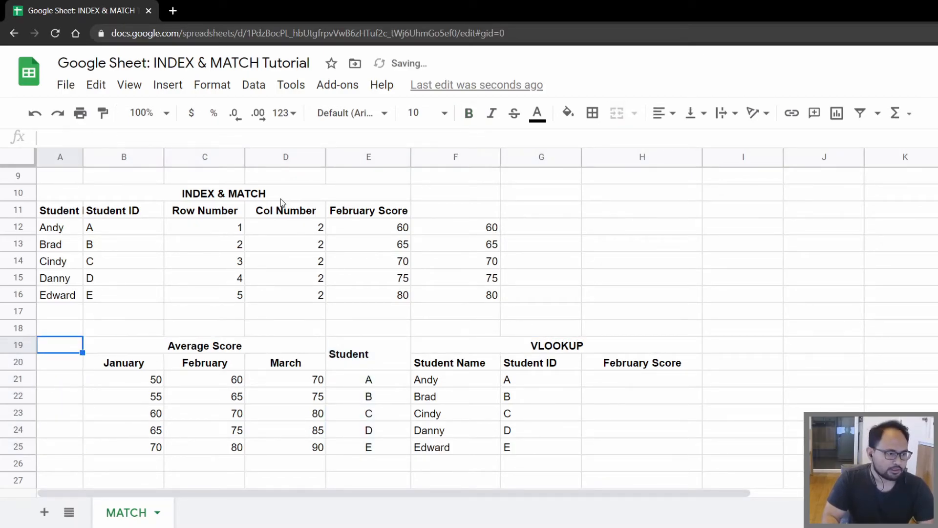
# Move the duplicated Average Score table with its Student column from B19:E25 to A19:D25
pyautogui.press('Right')
pyautogui.hotkey('shift', 'Right')
pyautogui.hotkey('shift', 'Down')
pyautogui.hotkey('shift', 'Down')
pyautogui.hotkey('shift', 'Down')
pyautogui.hotkey('shift', 'Down')
pyautogui.hotkey('shift', 'Down')
pyautogui.hotkey('ctrl', 'x')
pyautogui.press('Left')
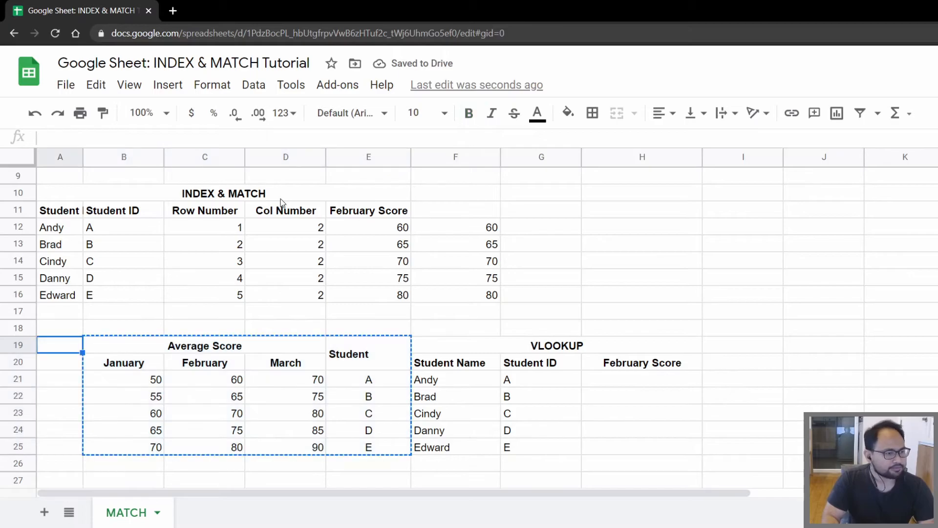
pyautogui.hotkey('ctrl', 'v')
# Examine the position of the Student column in D19:D25 relative to the scores and the VLOOKUP table's student rows
pyautogui.press('Right')
pyautogui.press('Right')
pyautogui.press('Right')
pyautogui.press('Down')
pyautogui.press('Down')
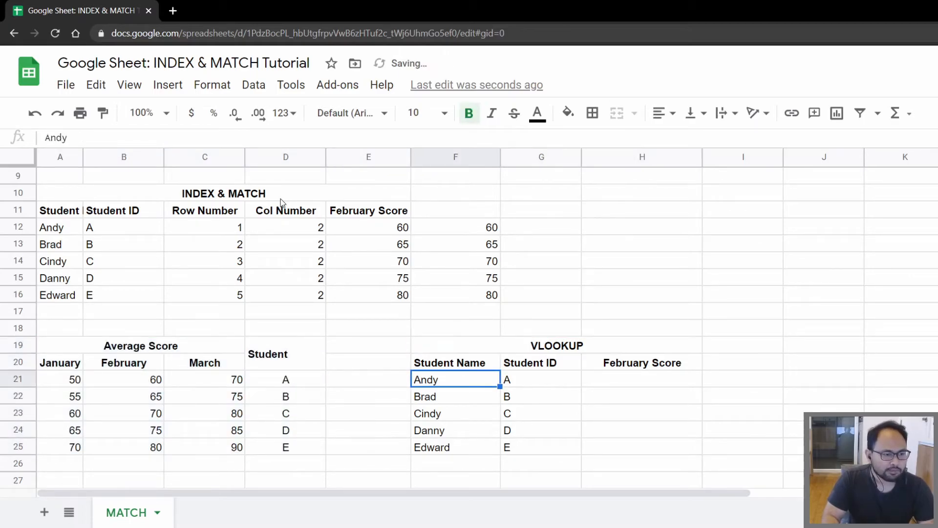
pyautogui.press('Left')
pyautogui.press('Left')
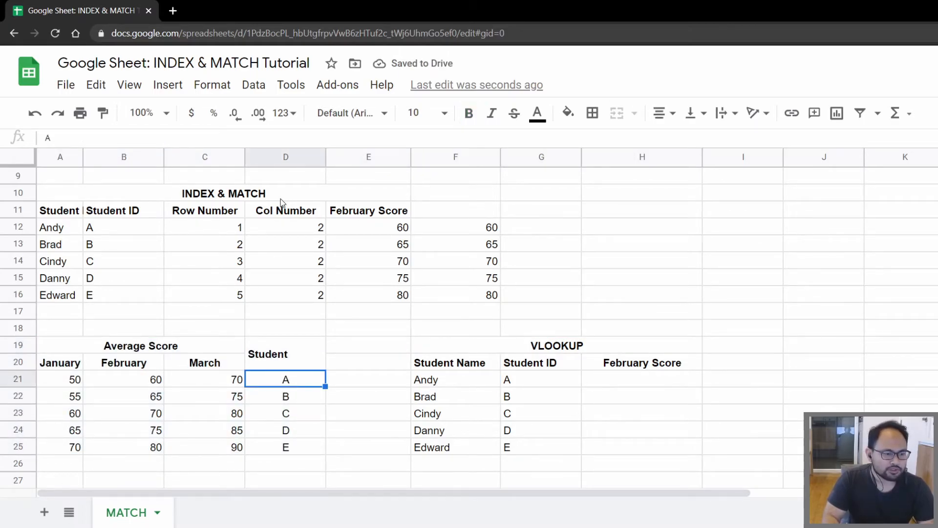
pyautogui.press('Right')
pyautogui.press('Right')
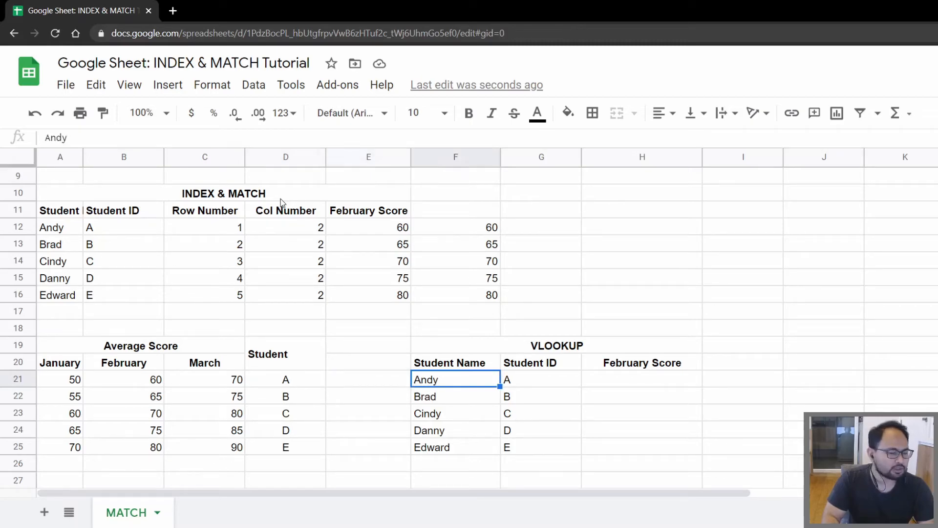
pyautogui.press('Left')
pyautogui.press('Left')
pyautogui.press('Up')
pyautogui.press('Down')
pyautogui.press('Up')
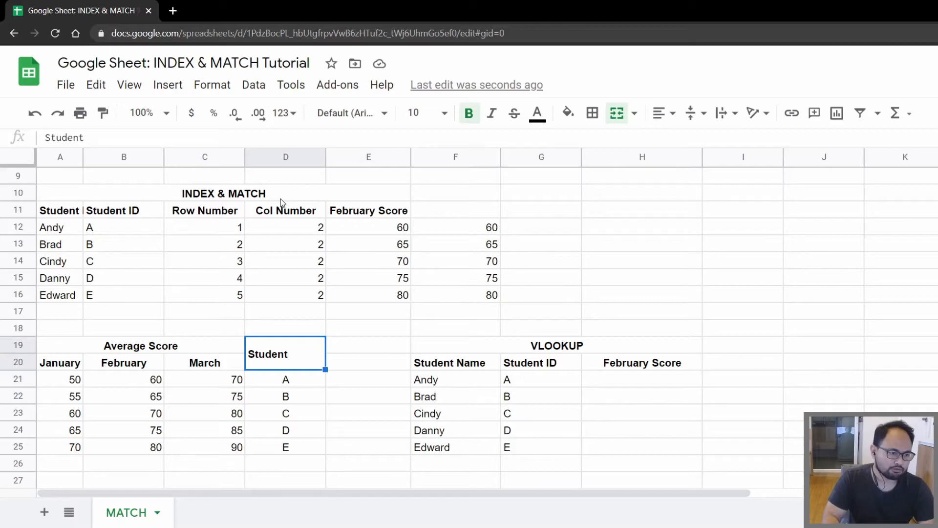
pyautogui.hotkey('shift', 'Down')
# Start a VLOOKUP formula in H21 with G21 as the search key
pyautogui.press('Right')
pyautogui.press('Right')
pyautogui.press('Right')
pyautogui.press('Right')
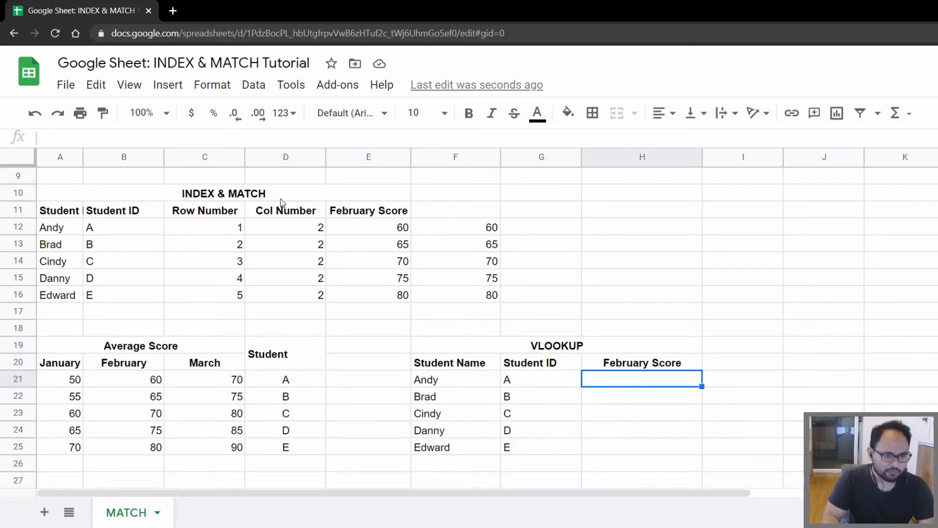
pyautogui.write('=vl')
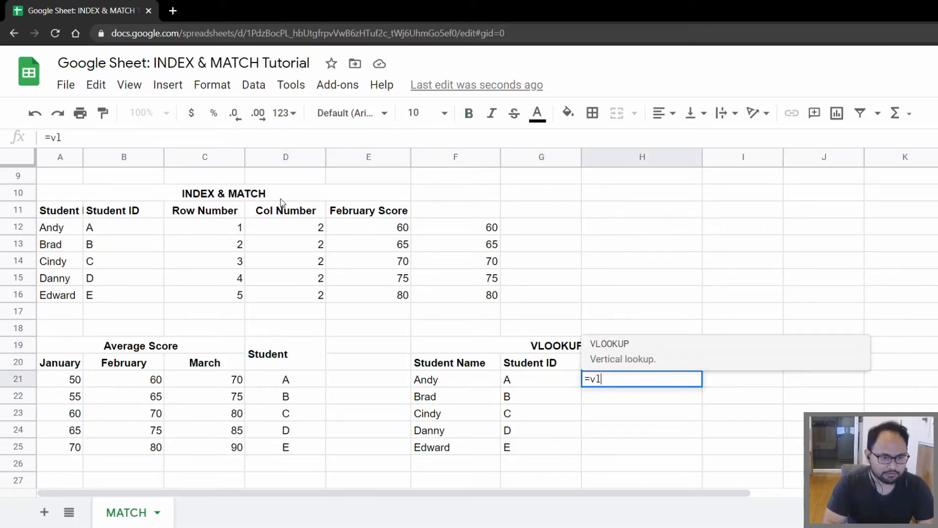
pyautogui.press('Tab')
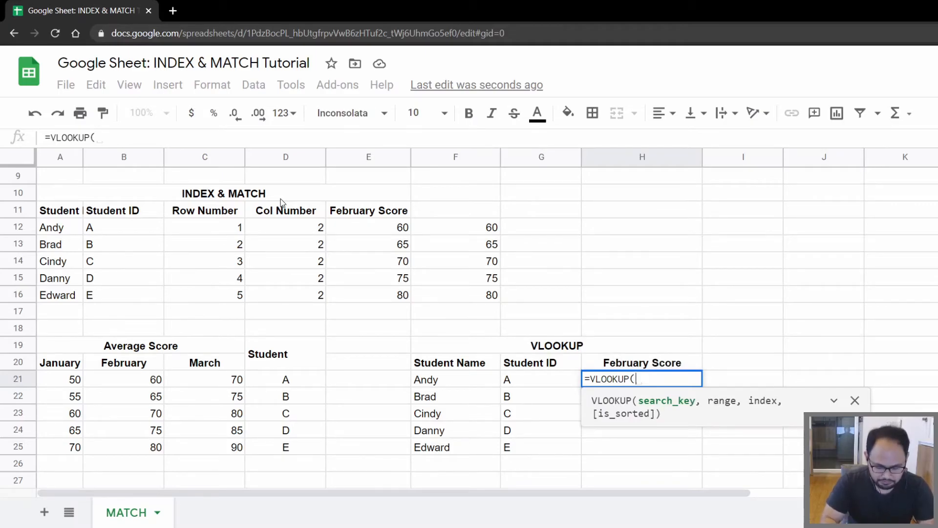
pyautogui.press('Left')
pyautogui.write(',')
# Set the VLOOKUP range to the score table including the Student column, locked as $A$21:$D$25
pyautogui.press('Left')
pyautogui.press('Left')
pyautogui.press('Left')
pyautogui.press('Left')
pyautogui.press('Left')
pyautogui.press('Left')
pyautogui.press('Left')
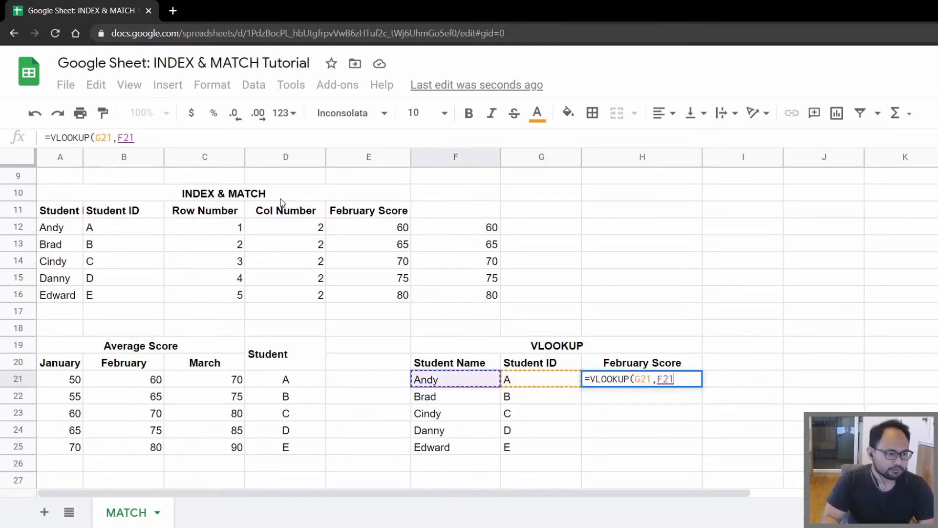
pyautogui.hotkey('shift', 'Right')
pyautogui.hotkey('shift', 'Right')
pyautogui.hotkey('shift', 'Right')
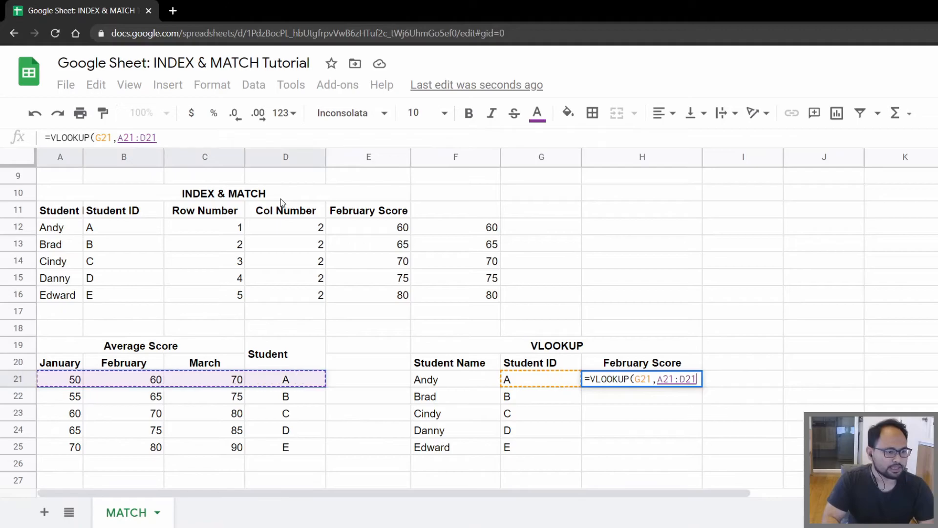
pyautogui.hotkey('shift', 'Down')
pyautogui.hotkey('shift', 'Down')
pyautogui.hotkey('shift', 'Down')
pyautogui.hotkey('shift', 'Down')
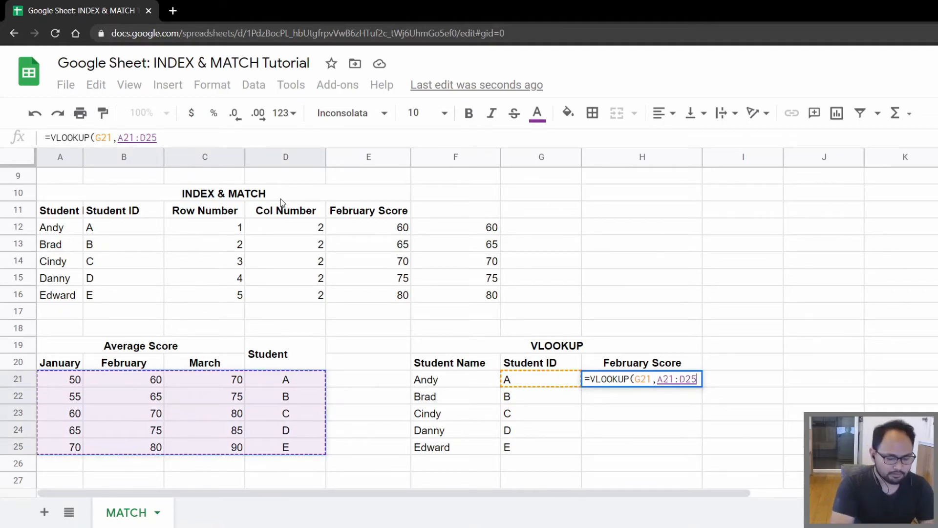
pyautogui.press('F4')
pyautogui.write(',')
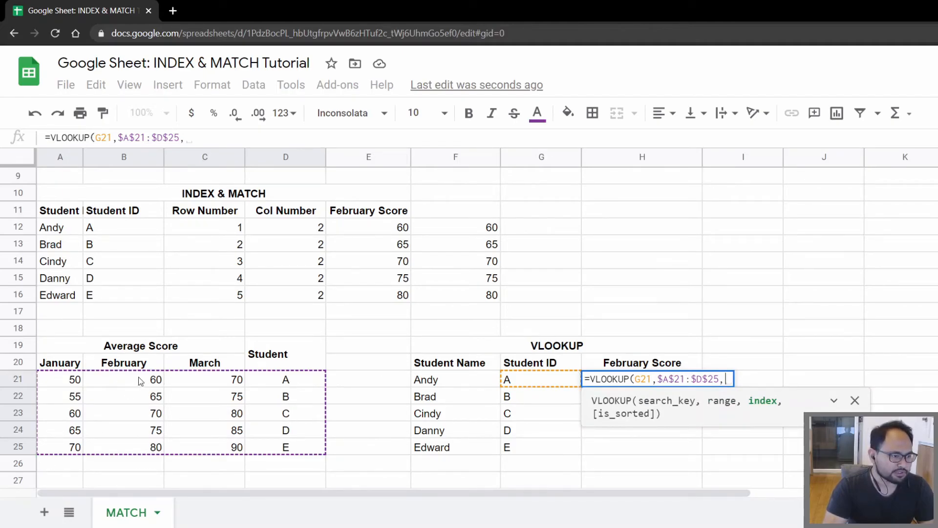
# Set the VLOOKUP column index to 2 and enter the formula in H21
pyautogui.write('2')
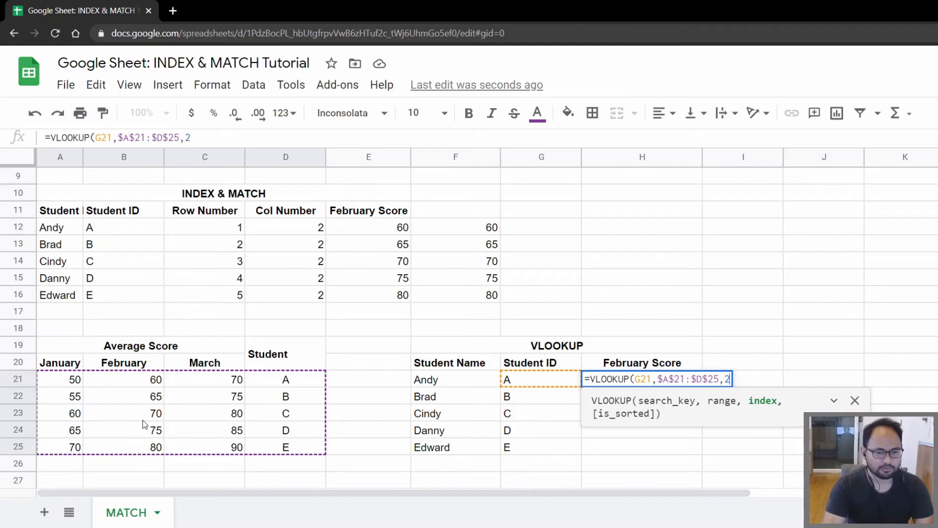
pyautogui.write(')')
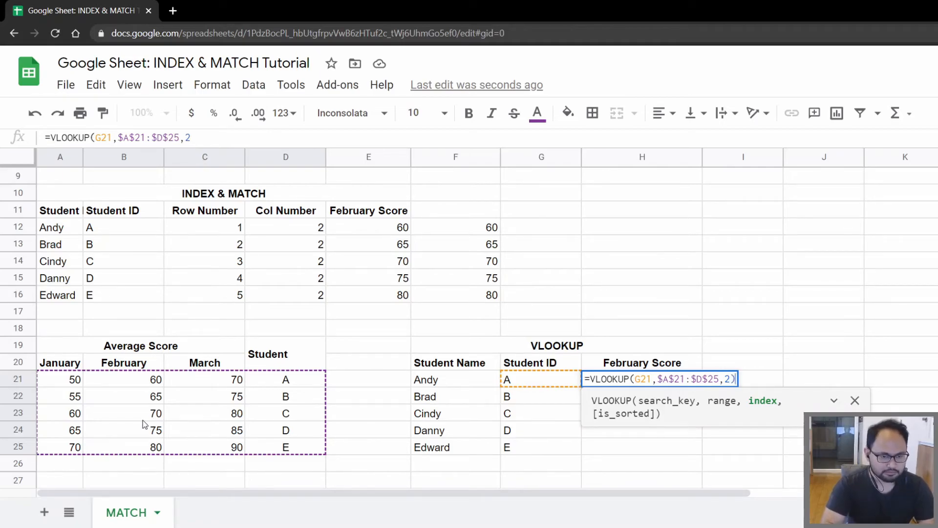
pyautogui.press('Return')
# Copy the VLOOKUP formula from H21 down to H22:H25
pyautogui.press('Up')
pyautogui.hotkey('ctrl', 'c')
pyautogui.press('Down')
pyautogui.hotkey('shift', 'Down')
pyautogui.hotkey('shift', 'Down')
pyautogui.hotkey('shift', 'Down')
pyautogui.hotkey('ctrl', 'v')
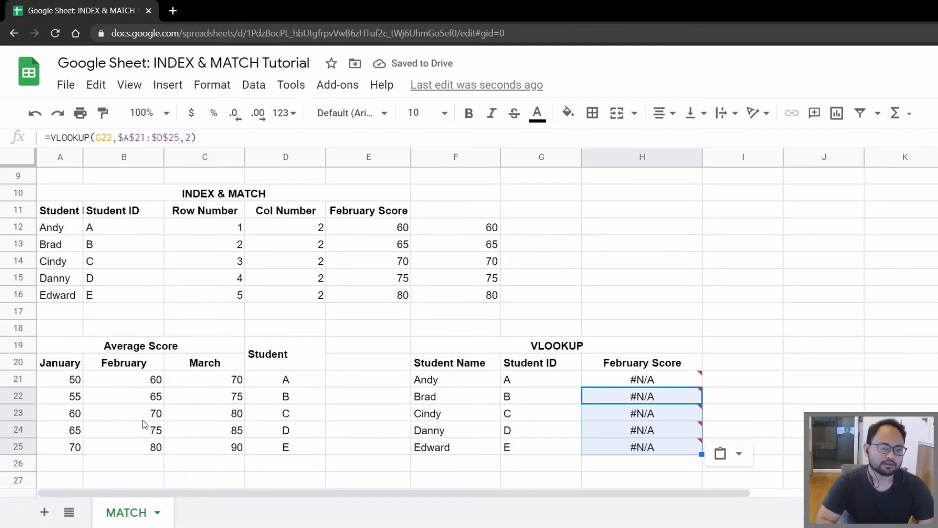
# Add the heading INDEXMATCH in I20, beside February Score
pyautogui.press('Up')
pyautogui.press('Right')
pyautogui.press('Up')
pyautogui.write('I')
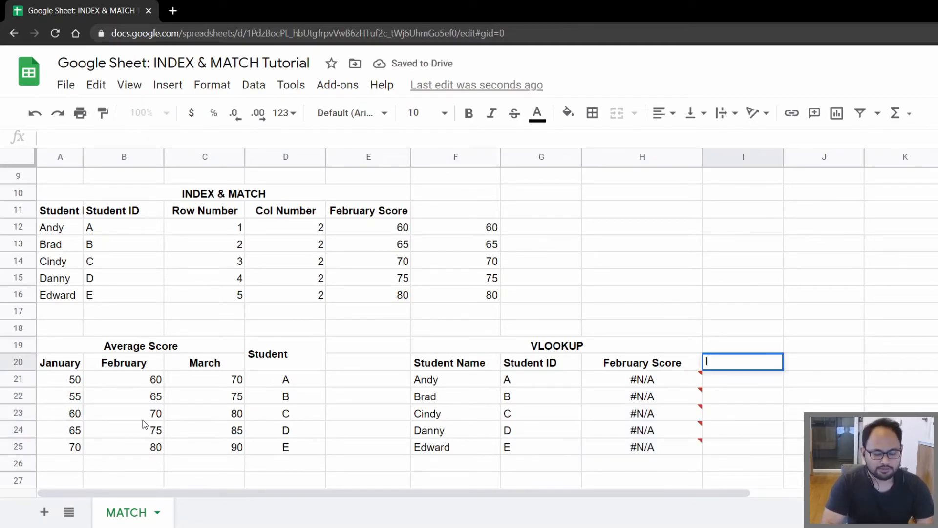
pyautogui.write('NDEXMATCH')
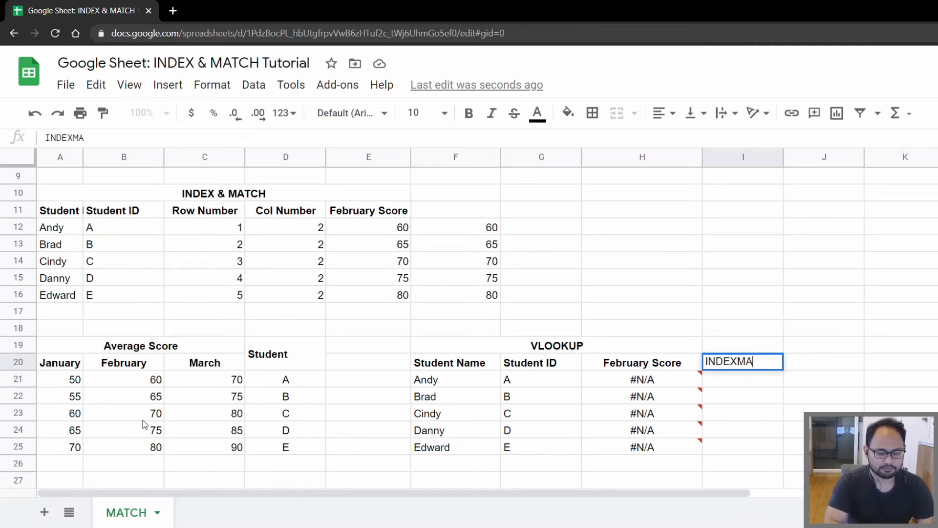
pyautogui.press('Return')
# Start an INDEX formula in I21 with the score values as its reference, locked as $A$21:$C$25
pyautogui.write('=index(')
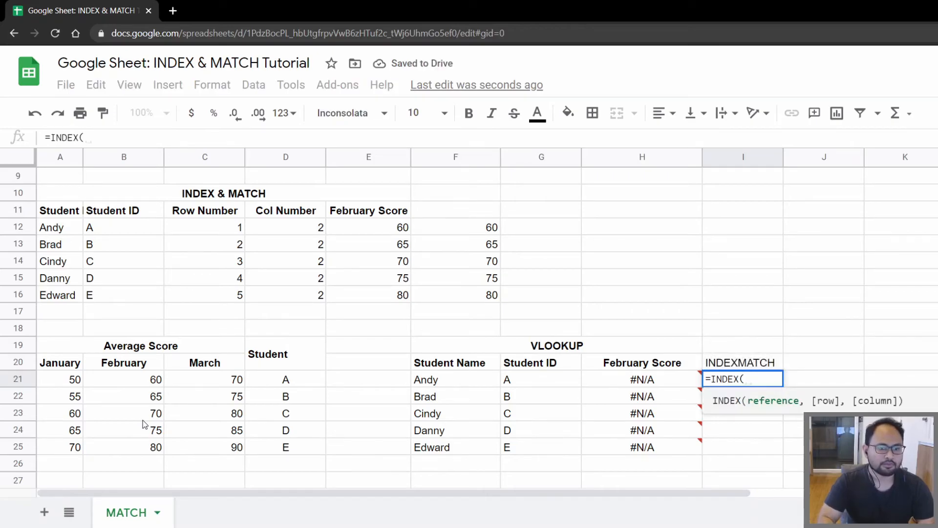
pyautogui.press('Left')
pyautogui.press('Left')
pyautogui.press('Left')
pyautogui.press('Left')
pyautogui.press('Left')
pyautogui.press('Left')
pyautogui.press('Left')
pyautogui.press('Left')
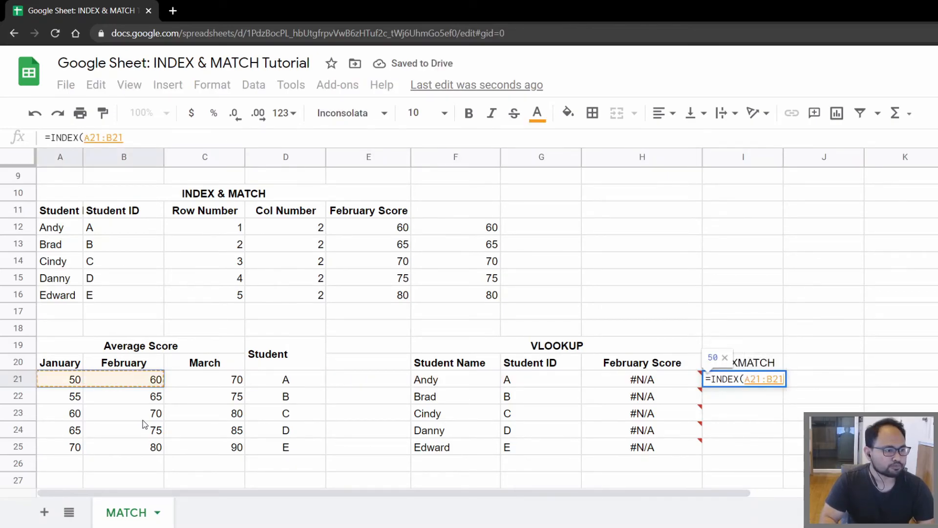
pyautogui.hotkey('shift', 'Right')
pyautogui.hotkey('shift', 'Right')
pyautogui.hotkey('shift', 'Down')
pyautogui.hotkey('shift', 'Down')
pyautogui.hotkey('shift', 'Down')
pyautogui.hotkey('shift', 'Down')
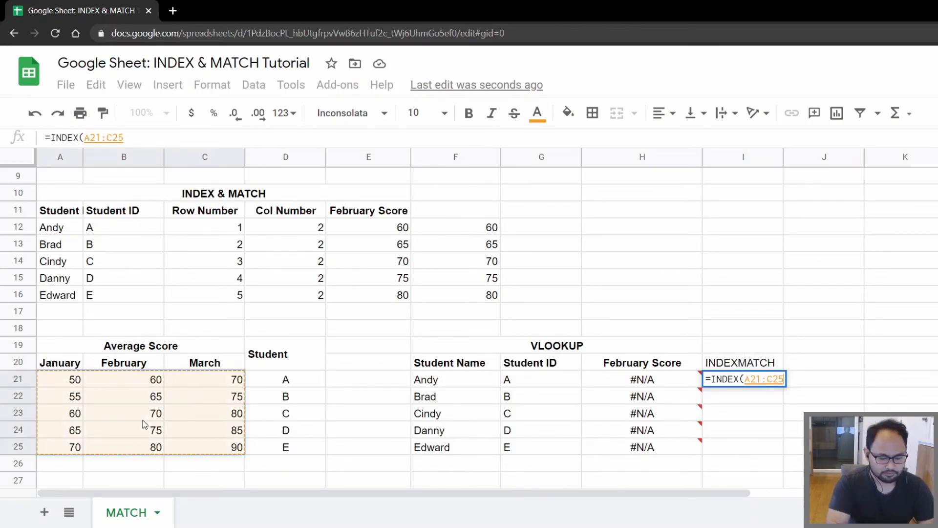
pyautogui.press('F4')
# Nest a MATCH function as the INDEX row argument, with G21 as the search key
pyautogui.write(',match')
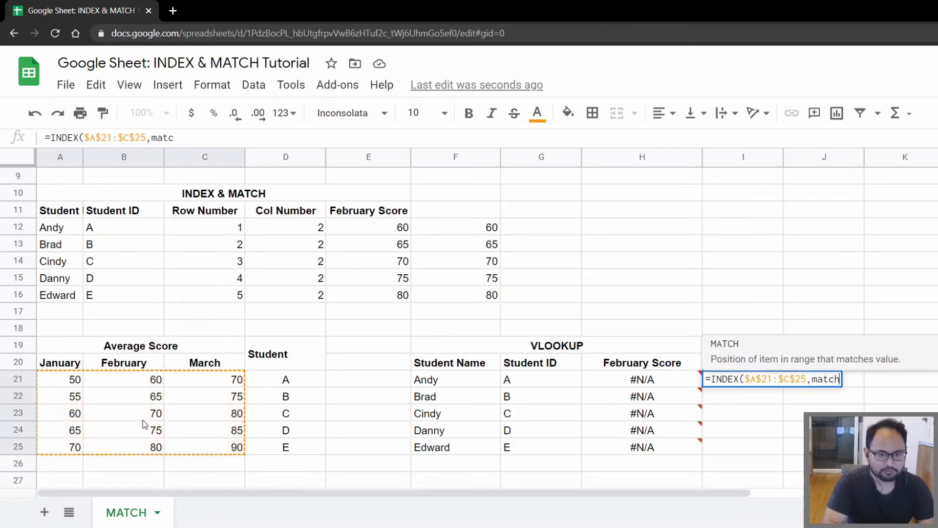
pyautogui.press('Tab')
pyautogui.press('Left')
pyautogui.press('Left')
pyautogui.write(',')
# Complete the row MATCH with the locked range $D$21:$D$25 and search type 0, and start a second MATCH for the column
pyautogui.press('Left')
pyautogui.press('Left')
pyautogui.press('Left')
pyautogui.press('Left')
pyautogui.press('Left')
pyautogui.press('Left')
pyautogui.press('Left')
pyautogui.press('Left')
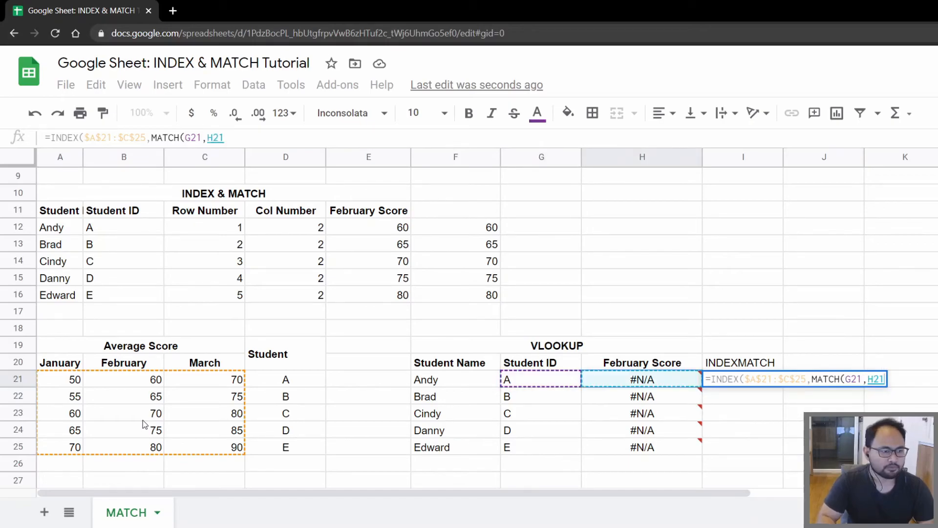
pyautogui.press('Right')
pyautogui.press('Right')
pyautogui.press('Right')
pyautogui.hotkey('shift', 'Down')
pyautogui.hotkey('shift', 'Down')
pyautogui.hotkey('shift', 'Down')
pyautogui.hotkey('shift', 'Down')
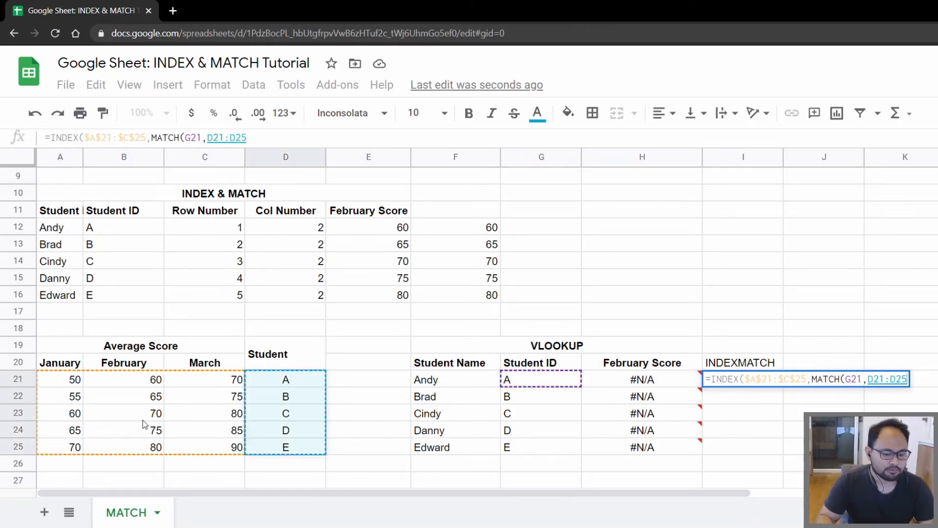
pyautogui.press('F4')
pyautogui.write(',')
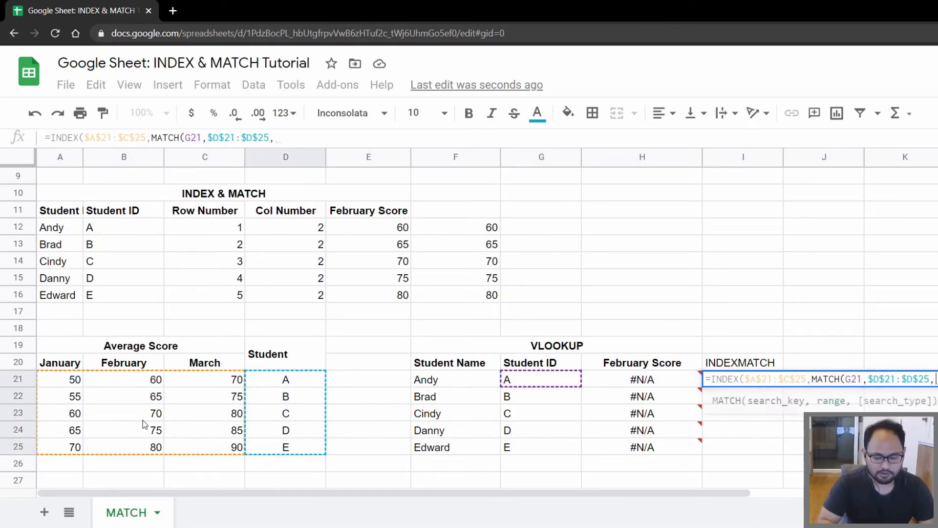
pyautogui.write('0),MATCH(')
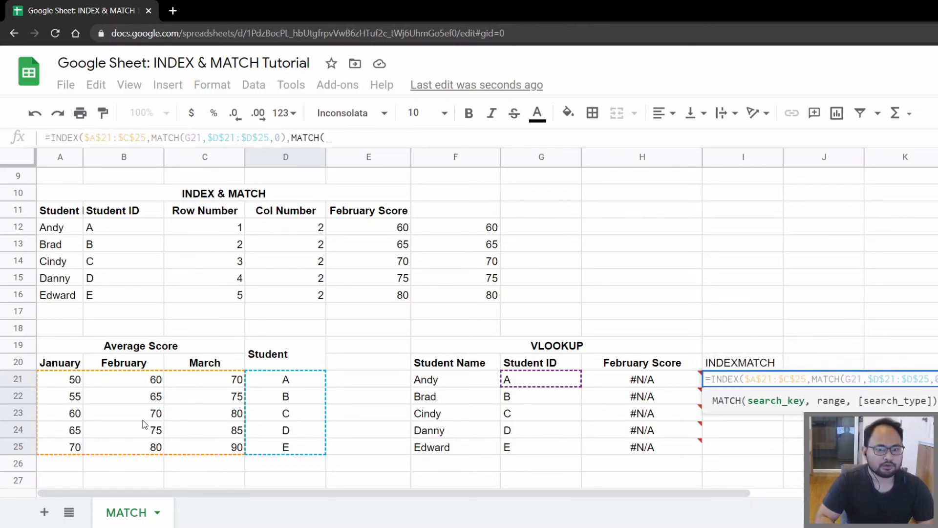
# Set the column MATCH's search key to the text "February"
pyautogui.press('Left')
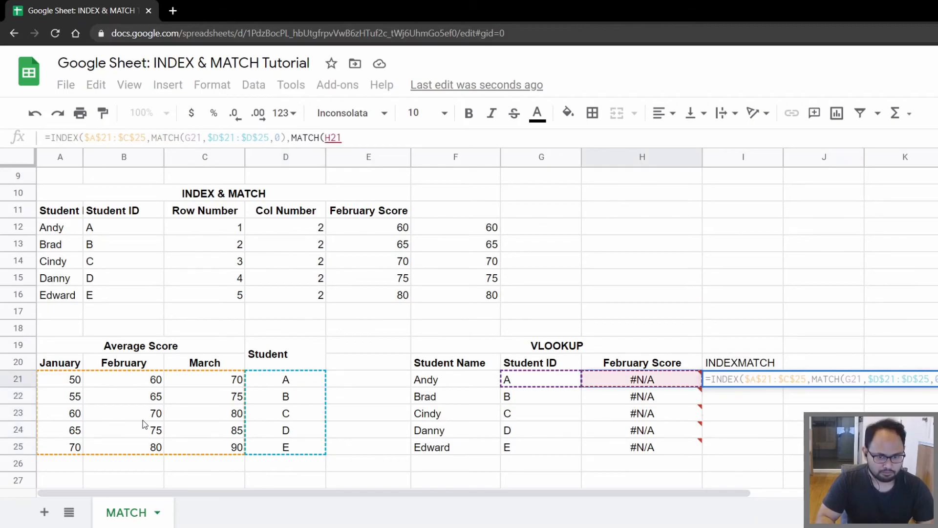
pyautogui.press('Right')
pyautogui.press('BackSpace')
pyautogui.write('"February')
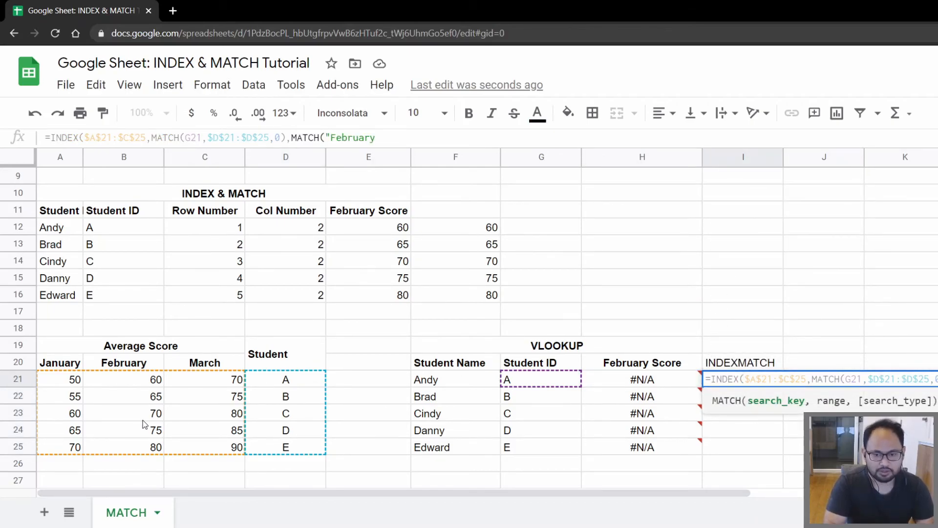
pyautogui.write('"')
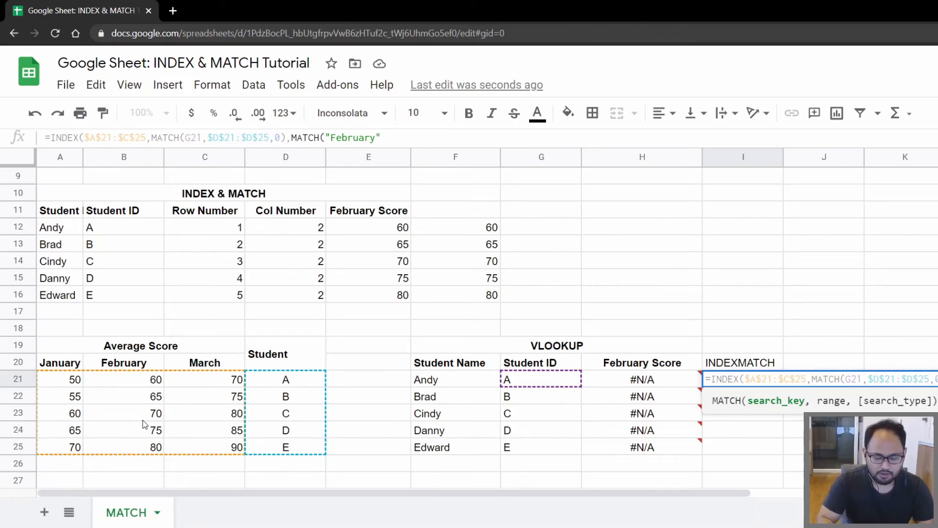
pyautogui.write(',')
# Complete the column MATCH with the locked month header range $A$20:$C$20 and search type 0, and enter the formula in I21
pyautogui.press('Left')
pyautogui.press('Left')
pyautogui.press('Left')
pyautogui.press('Left')
pyautogui.press('Left')
pyautogui.press('Left')
pyautogui.press('Left')
pyautogui.press('Left')
pyautogui.press('Up')
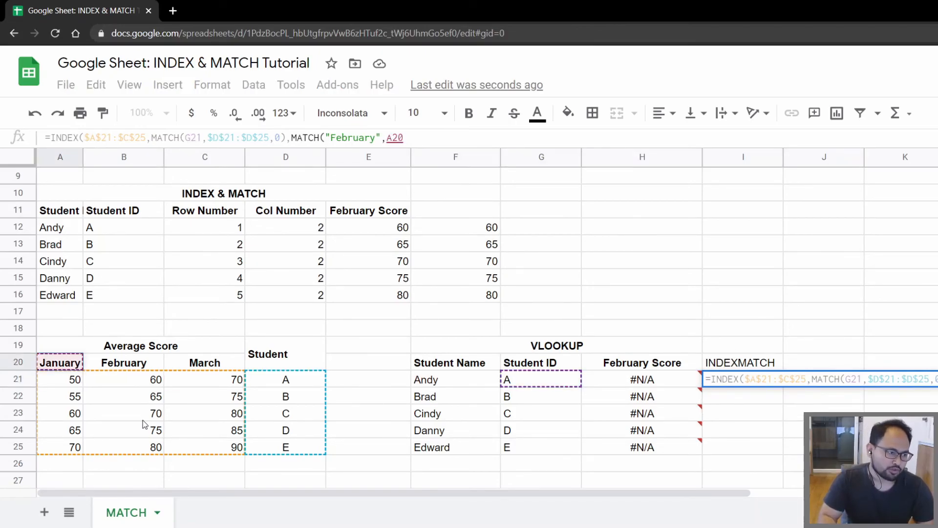
pyautogui.hotkey('shift', 'Right')
pyautogui.hotkey('shift', 'Right')
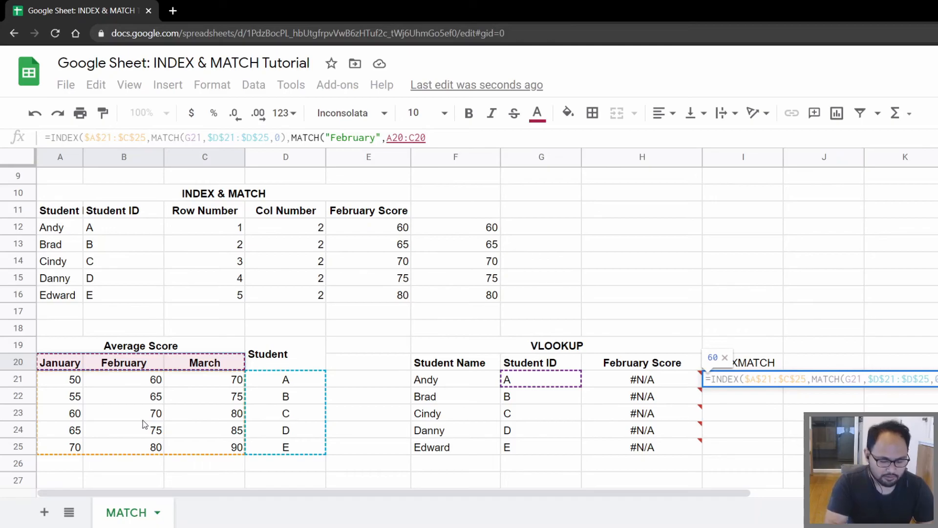
pyautogui.press('F4')
pyautogui.write(',0)')
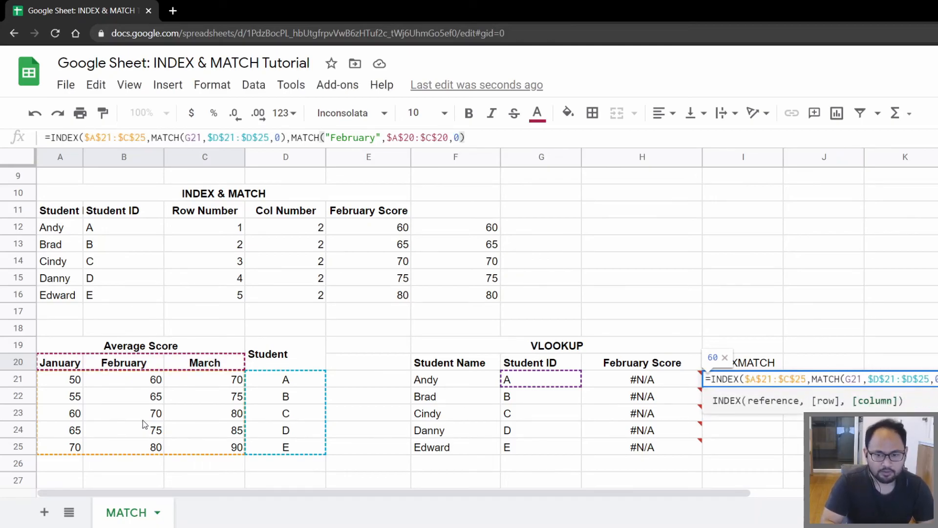
pyautogui.press('Return')
# Copy the INDEX and MATCH formula from I21 down to I22:I25
pyautogui.press('Up')
pyautogui.hotkey('ctrl', 'c')
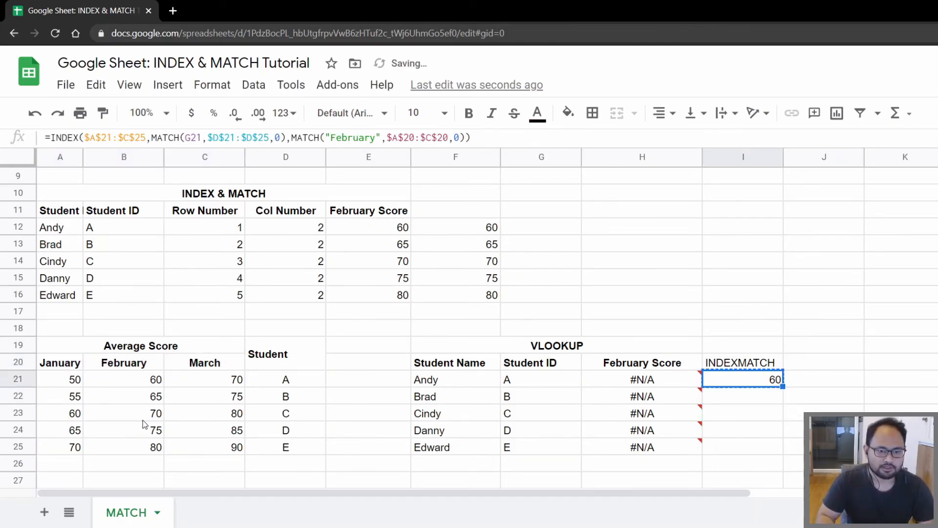
pyautogui.press('Down')
pyautogui.hotkey('shift', 'Down')
pyautogui.hotkey('shift', 'Down')
pyautogui.hotkey('shift', 'Down')
pyautogui.hotkey('ctrl', 'v')
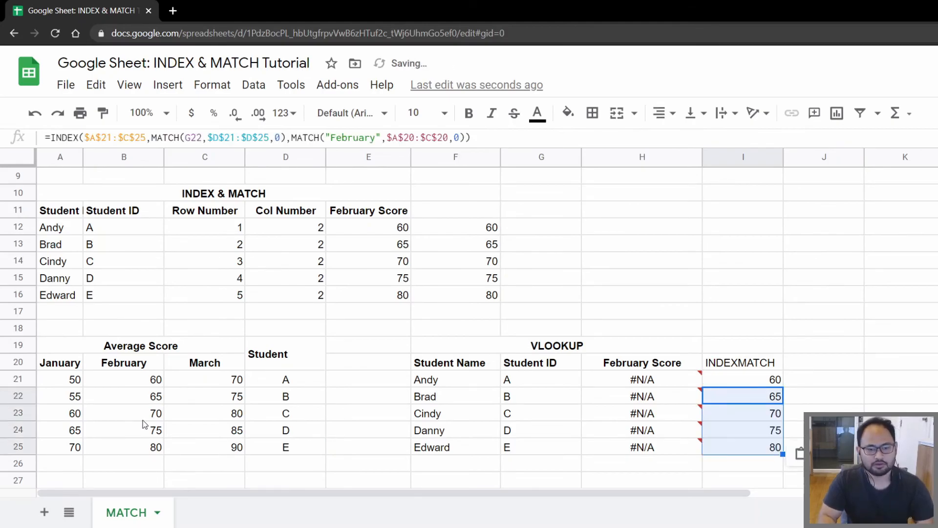
pyautogui.press('Up')
pyautogui.press('Up')
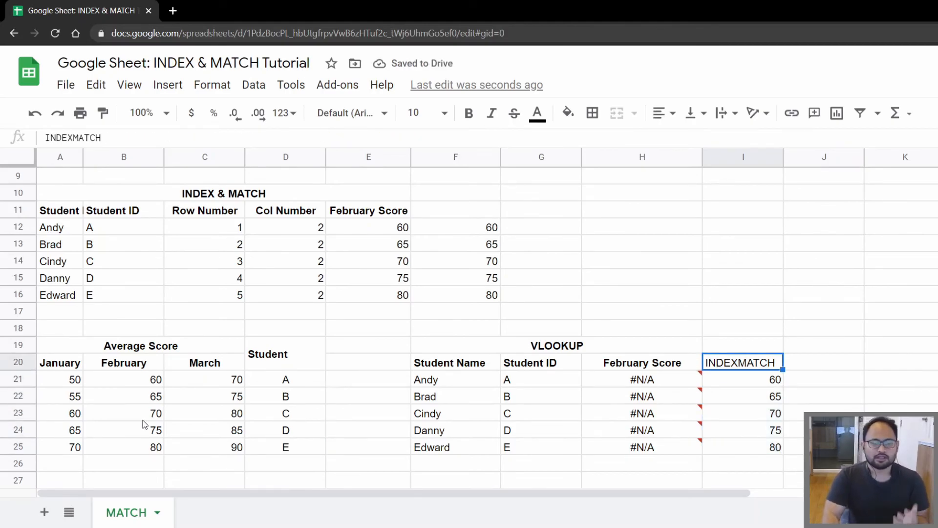